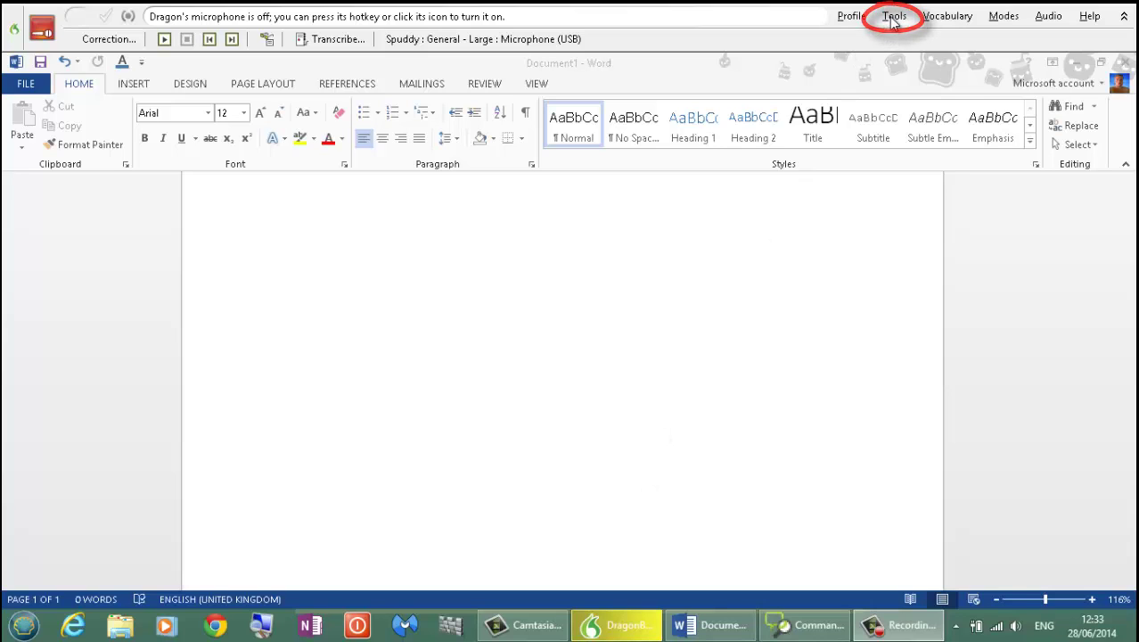
- Choose Add New Command from the DragonBar's Tools menu to open the MyCommands Editor
left_click(893, 18)
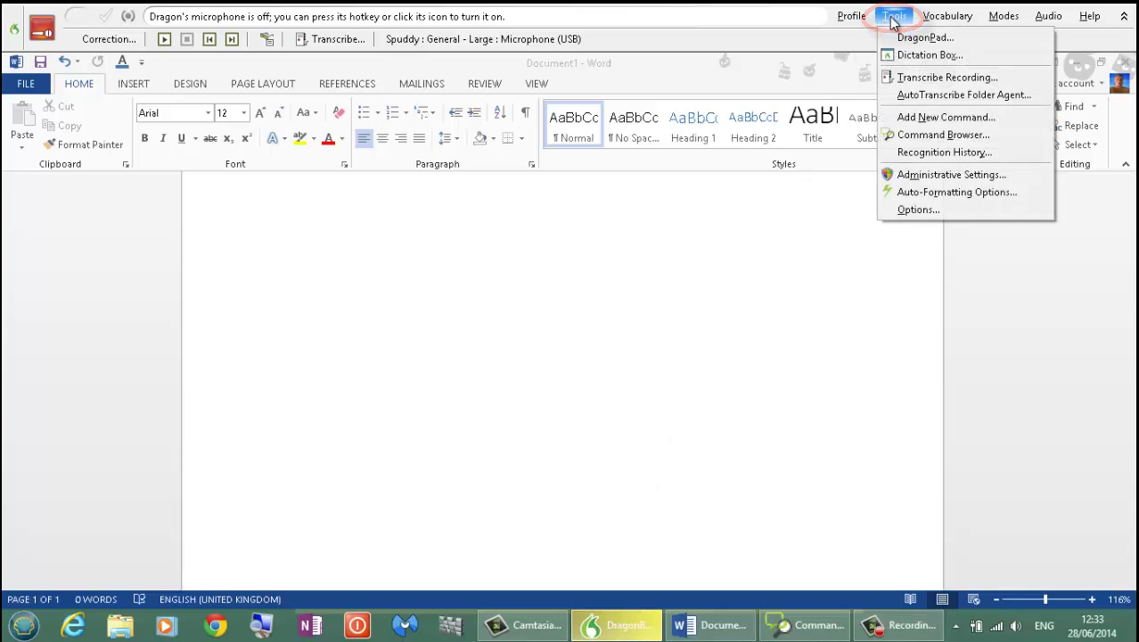
left_click(927, 117)
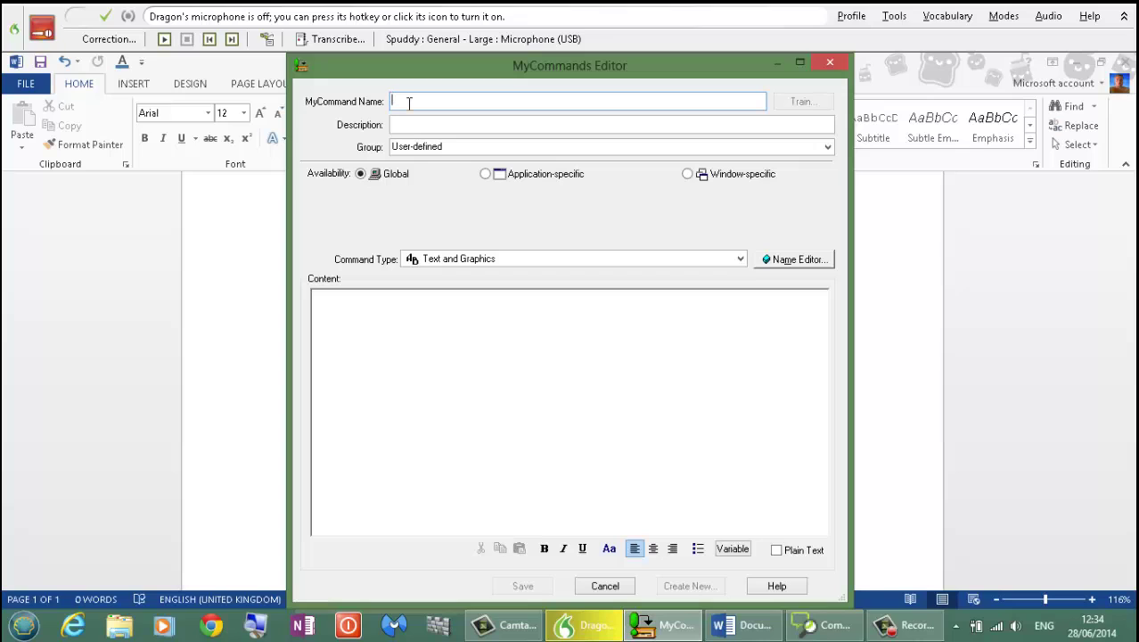
- Name the command 'General Commands' and leave its group set to User-defined
type("General ")
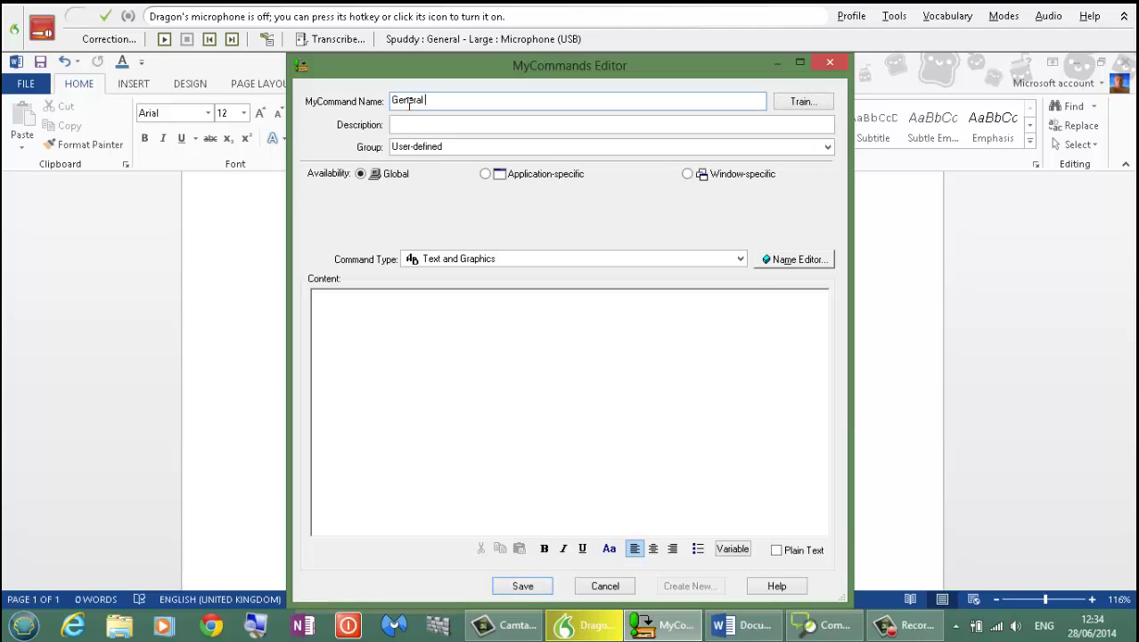
type("Commands")
left_click(425, 126)
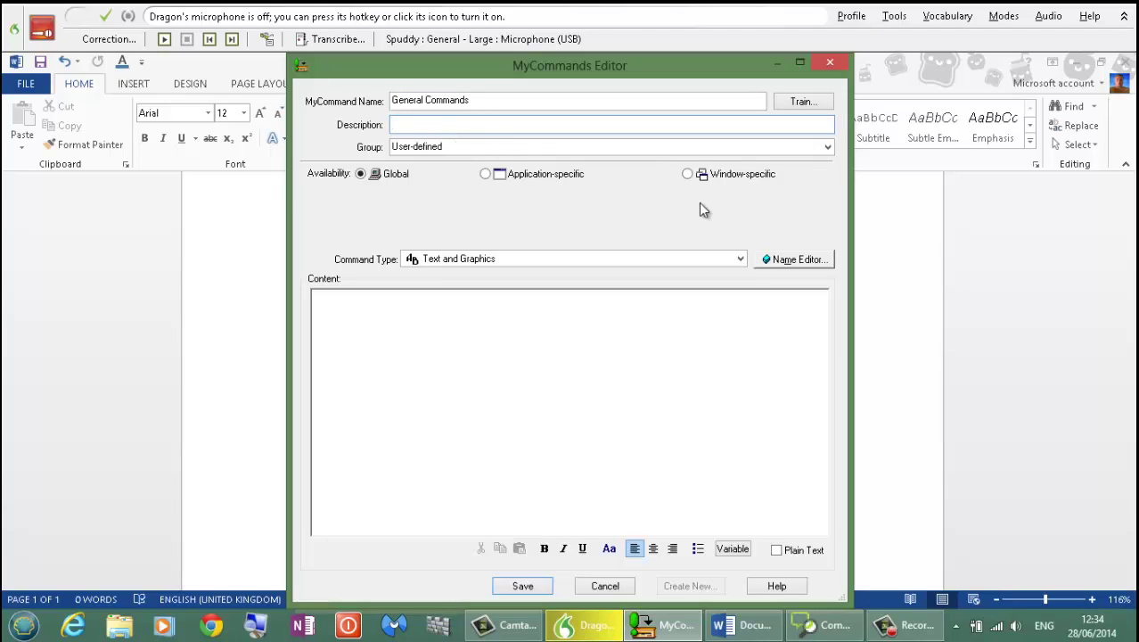
left_click(828, 149)
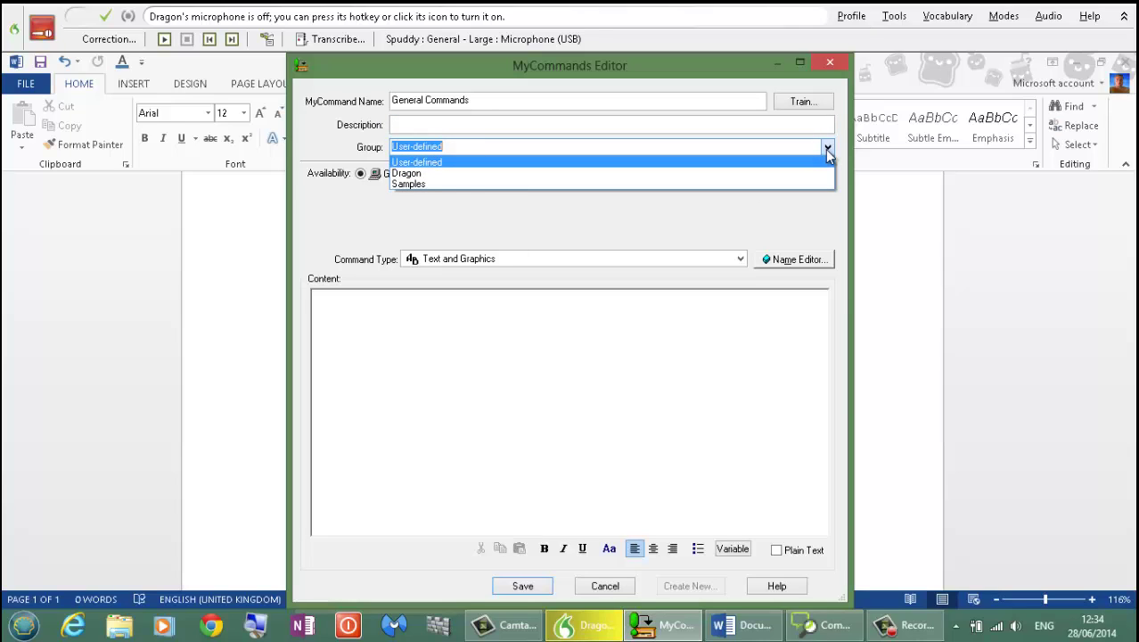
left_click(828, 150)
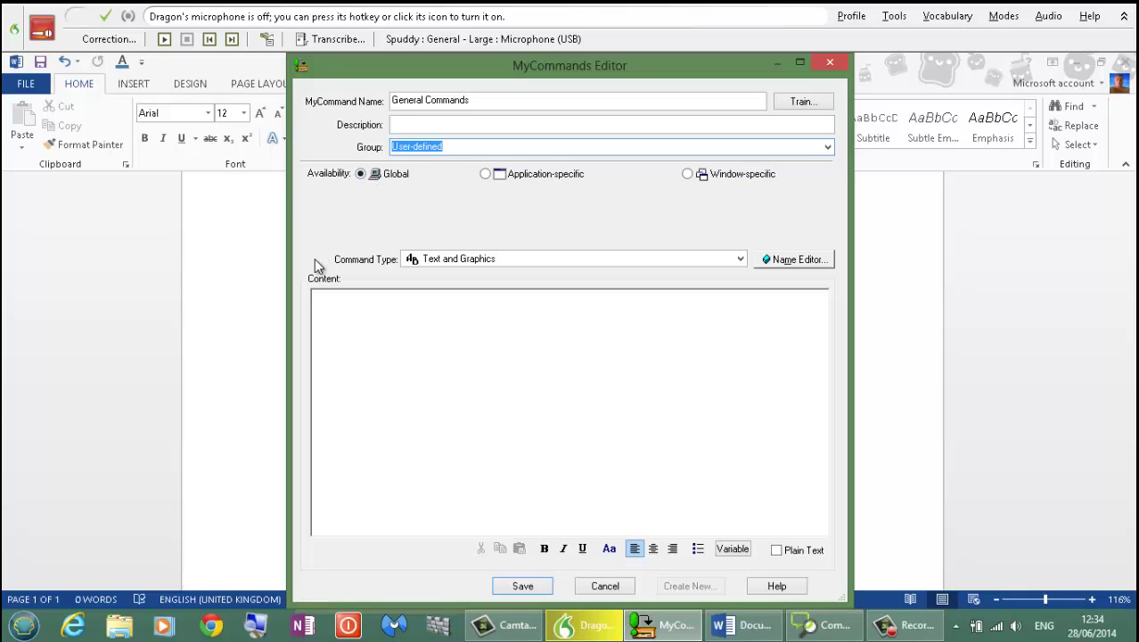
- Change the command type to Step-by-Step and review the available step types
left_click(741, 260)
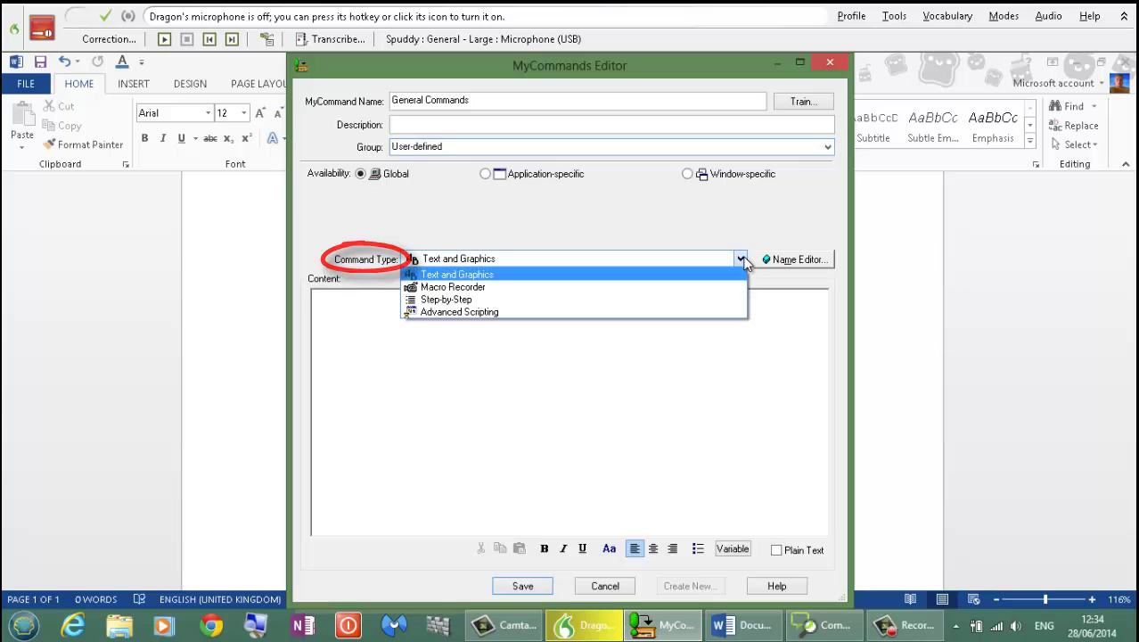
left_click(684, 304)
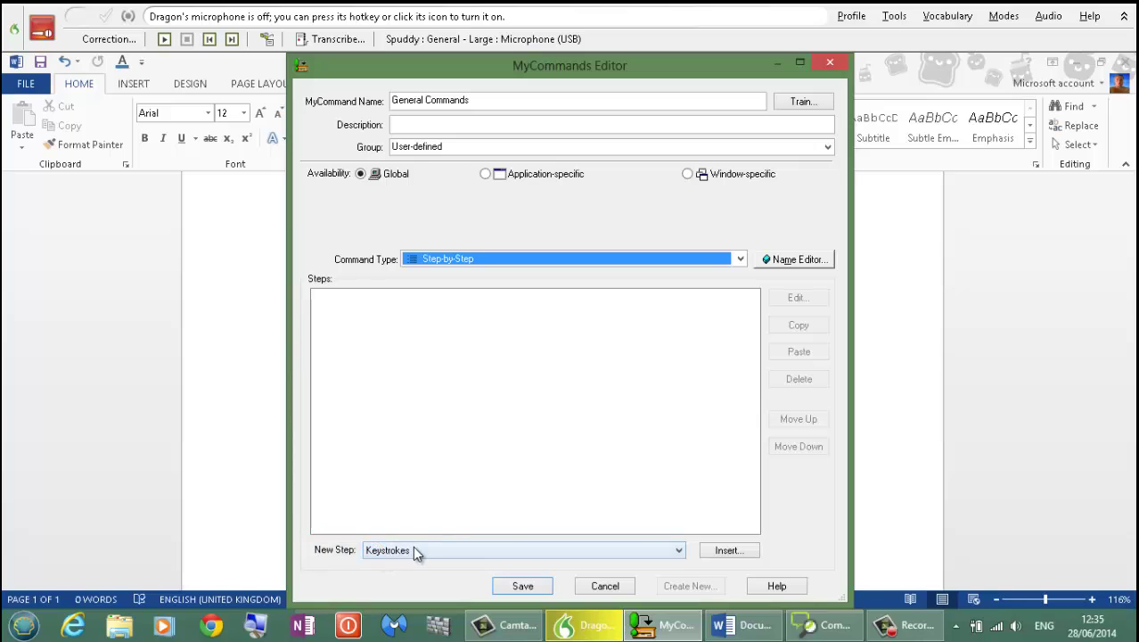
left_click(677, 551)
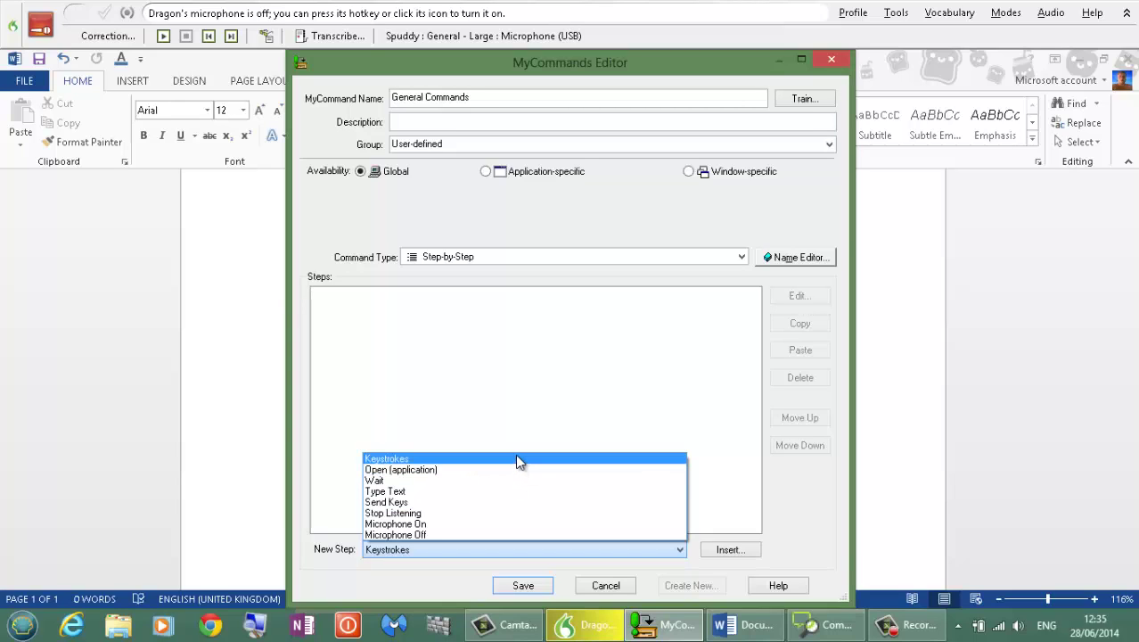
left_click(517, 458)
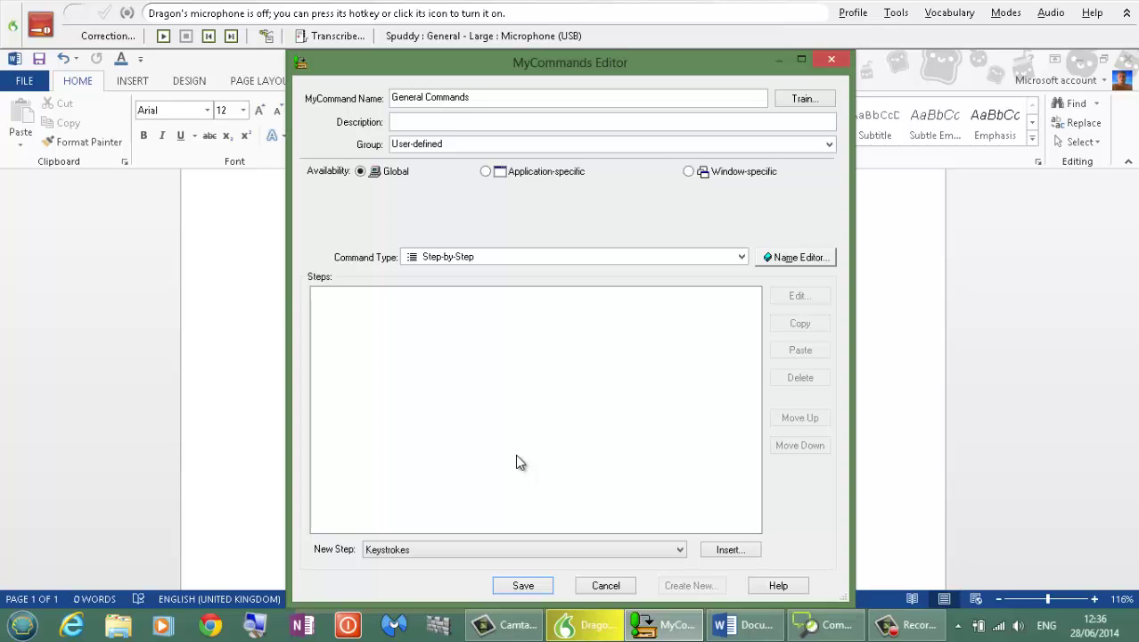
left_click(500, 550)
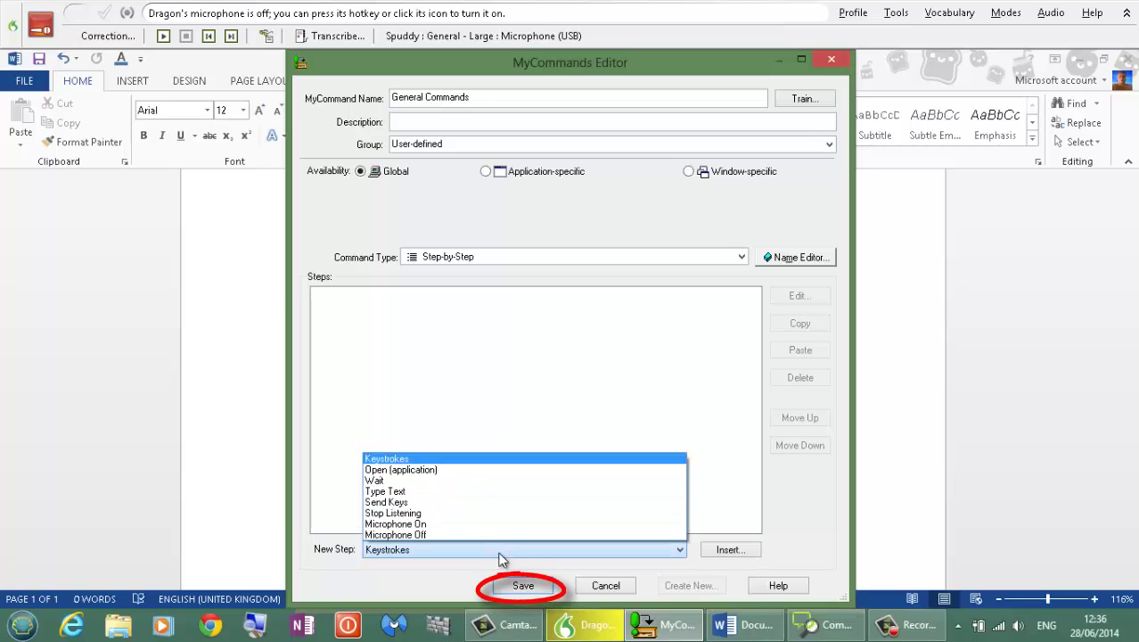
- Add a Type Text step that types '=rand()'
left_click(500, 491)
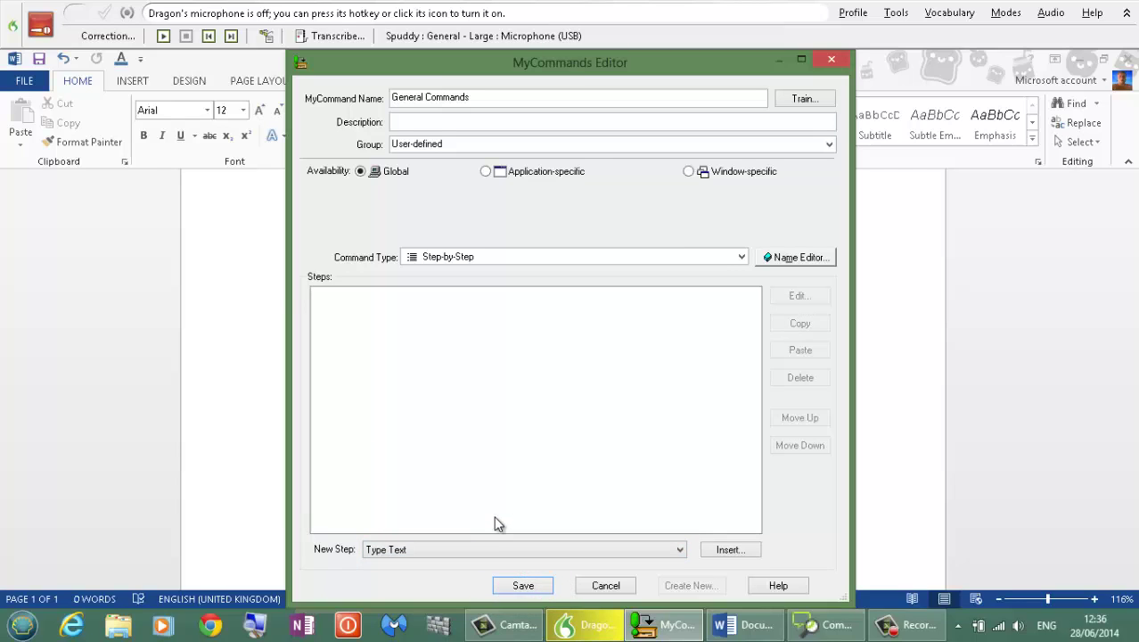
left_click(729, 550)
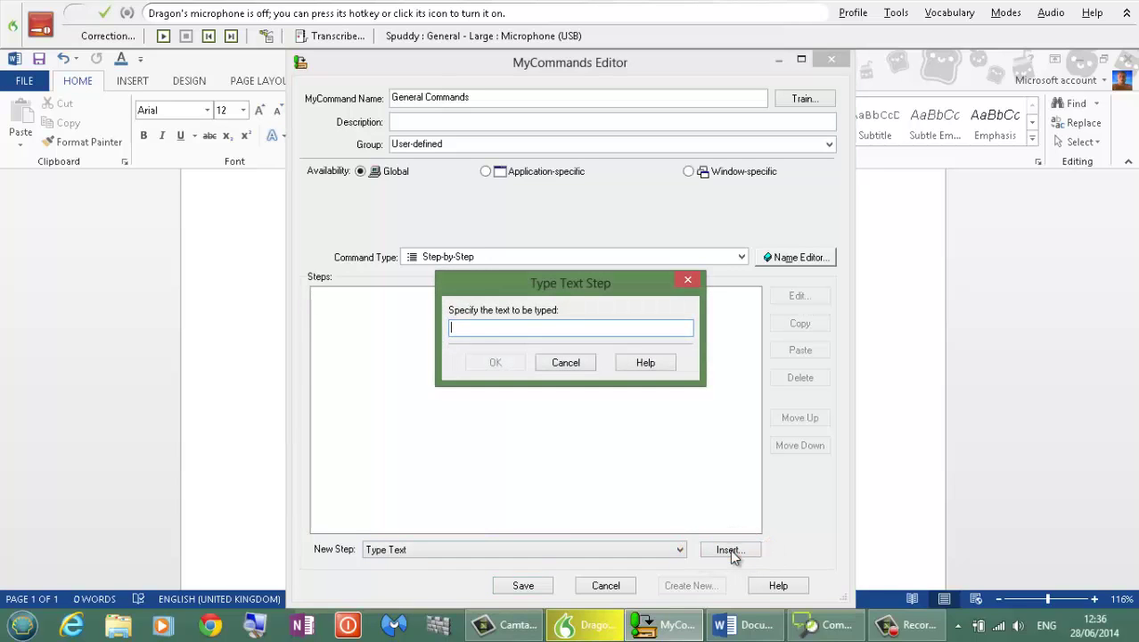
type("=rand()")
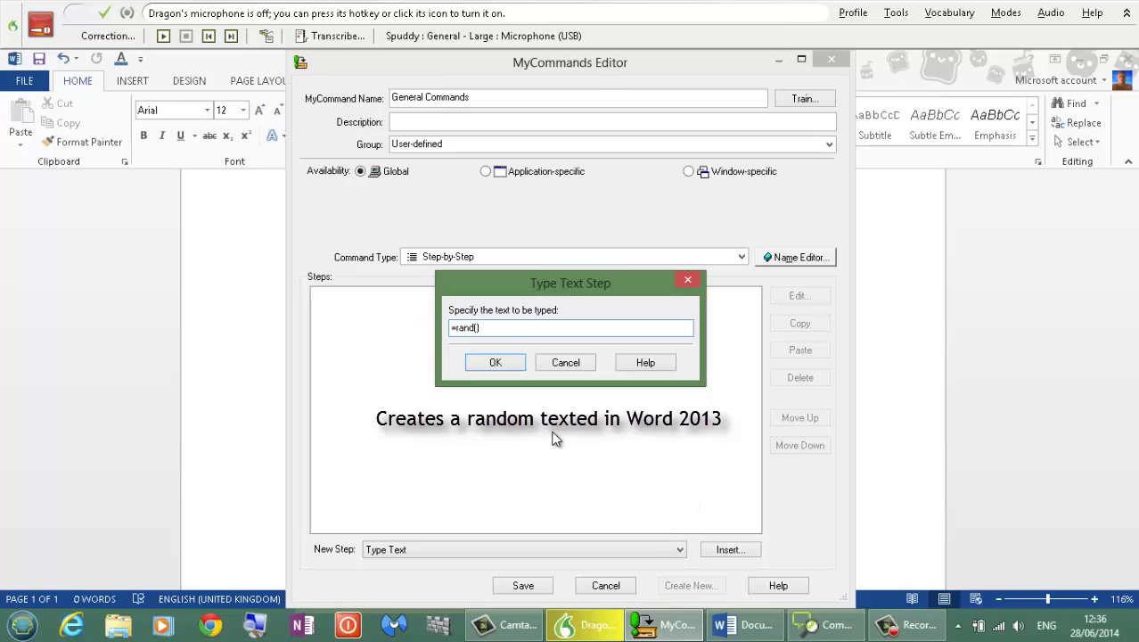
left_click(481, 363)
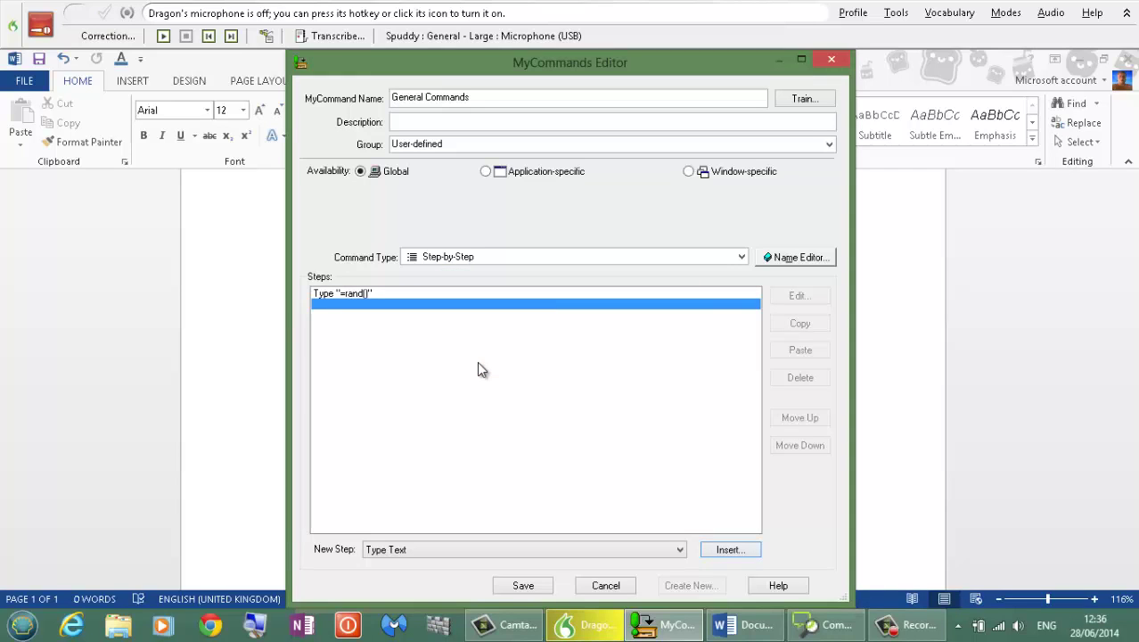
- Add a Wait step of 144 milliseconds after the text step
left_click(571, 547)
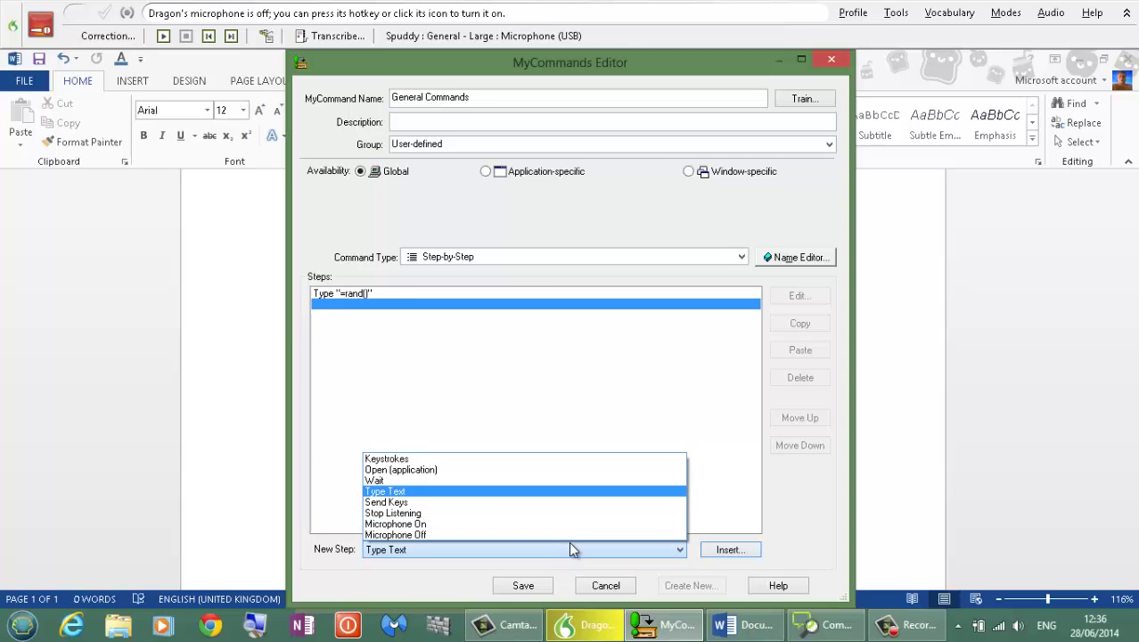
left_click(551, 481)
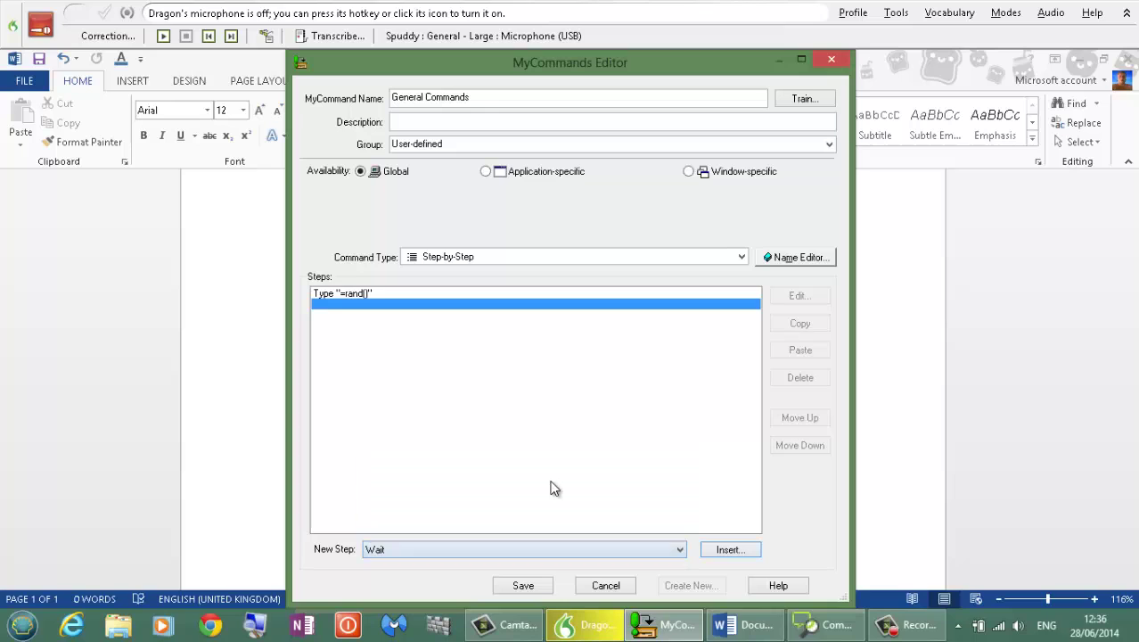
left_click(724, 550)
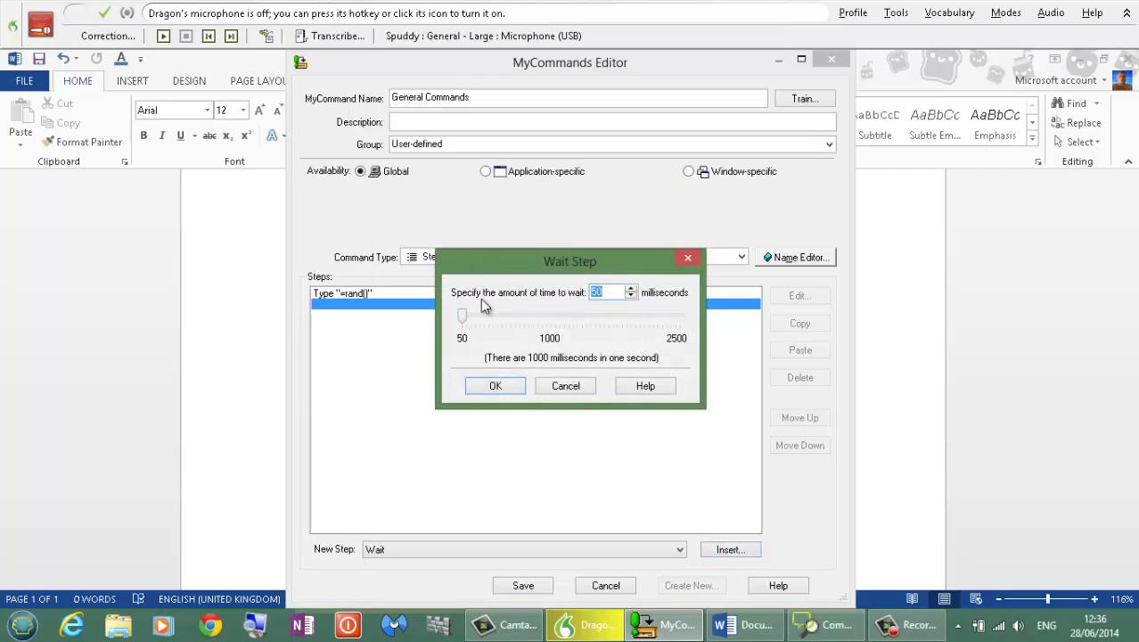
left_click_drag(463, 316, 471, 317)
left_click_drag(474, 321, 473, 323)
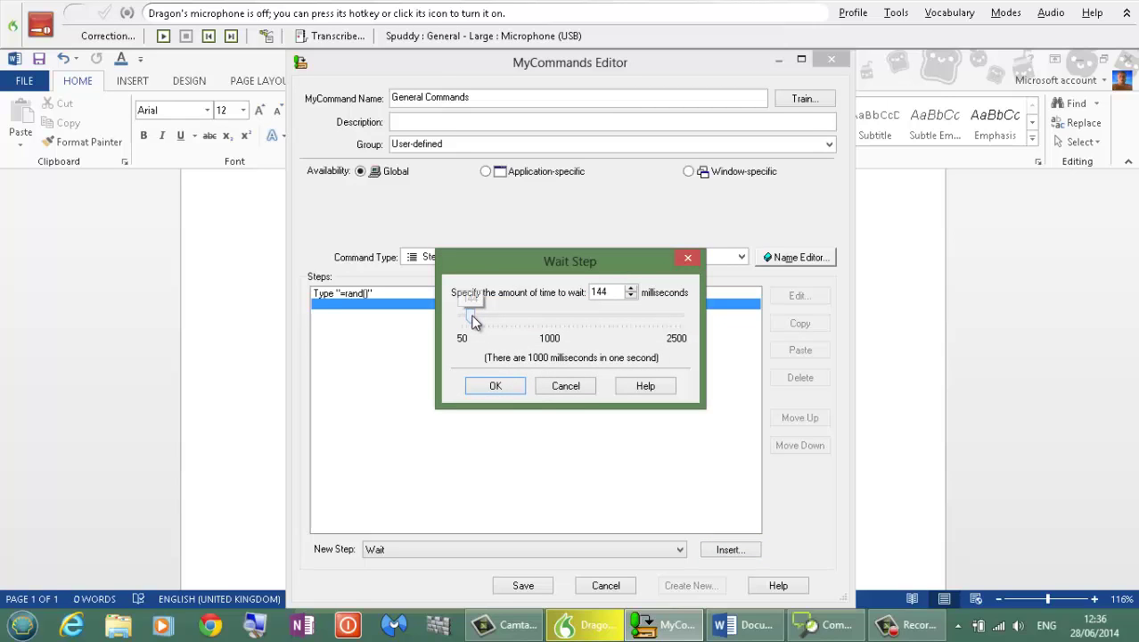
left_click(496, 386)
left_click(423, 316)
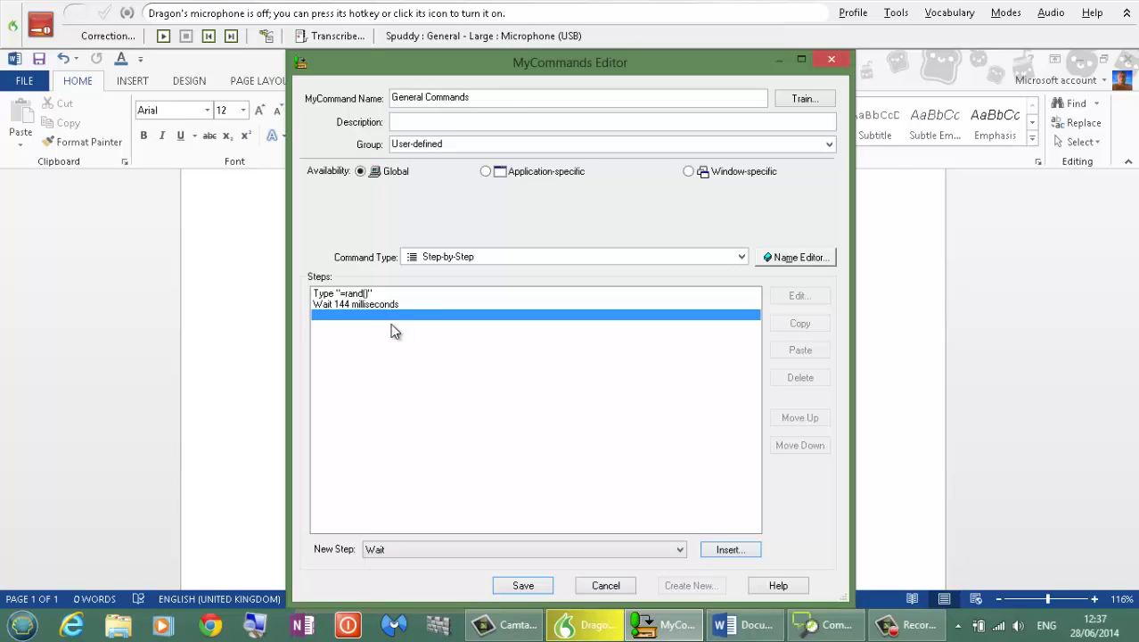
- Add a keystroke step that presses Enter
left_click(475, 555)
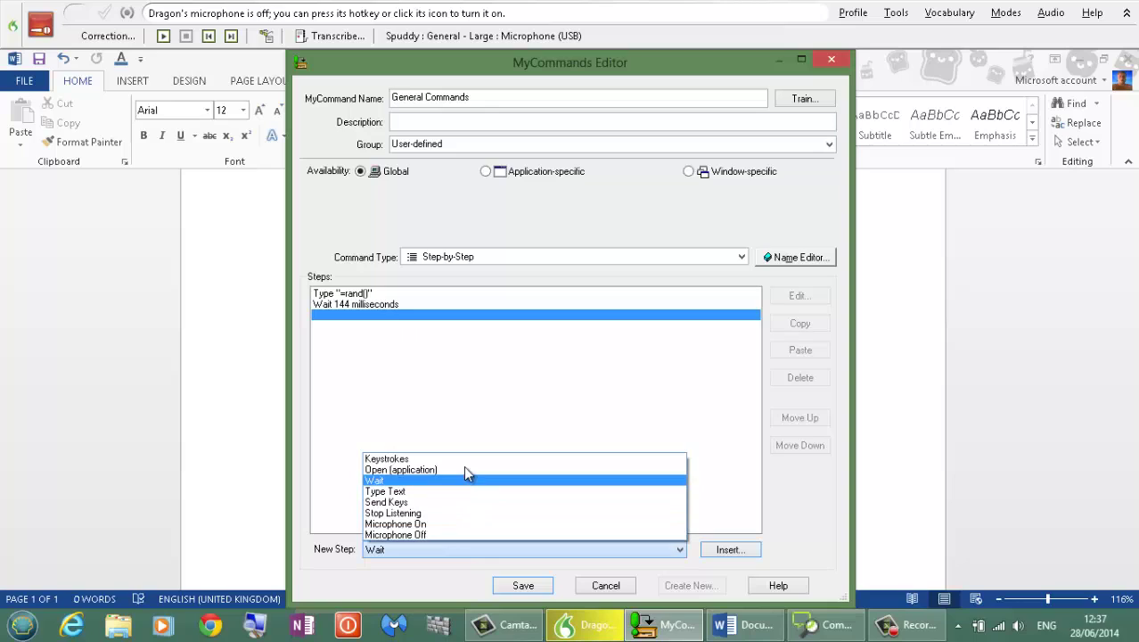
left_click(464, 460)
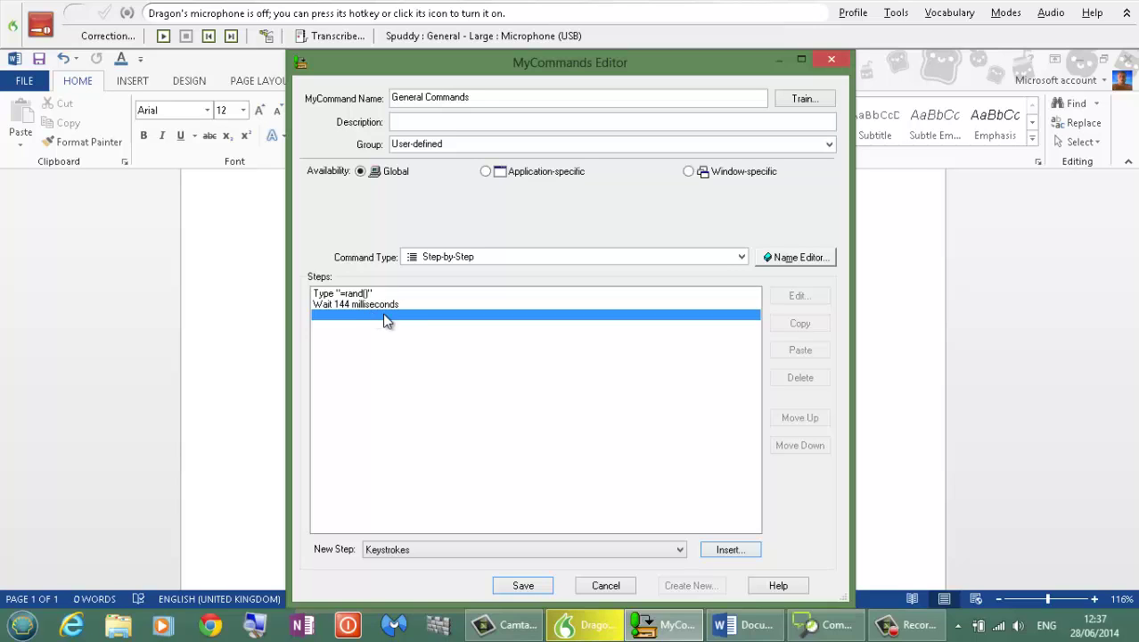
left_click(729, 548)
key("Return")
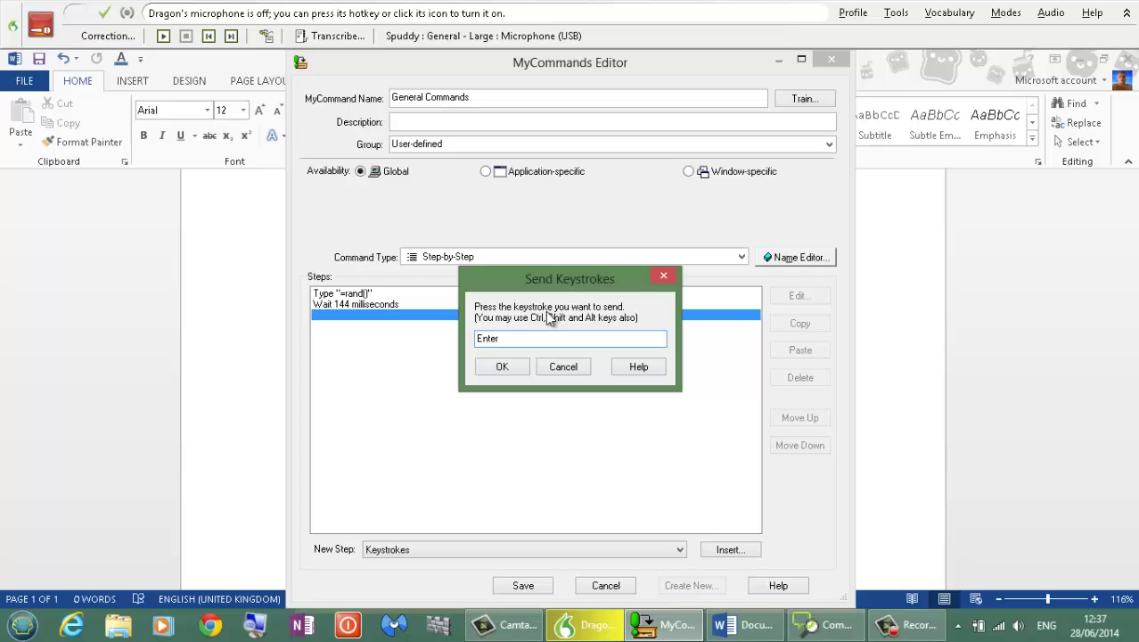
left_click(493, 368)
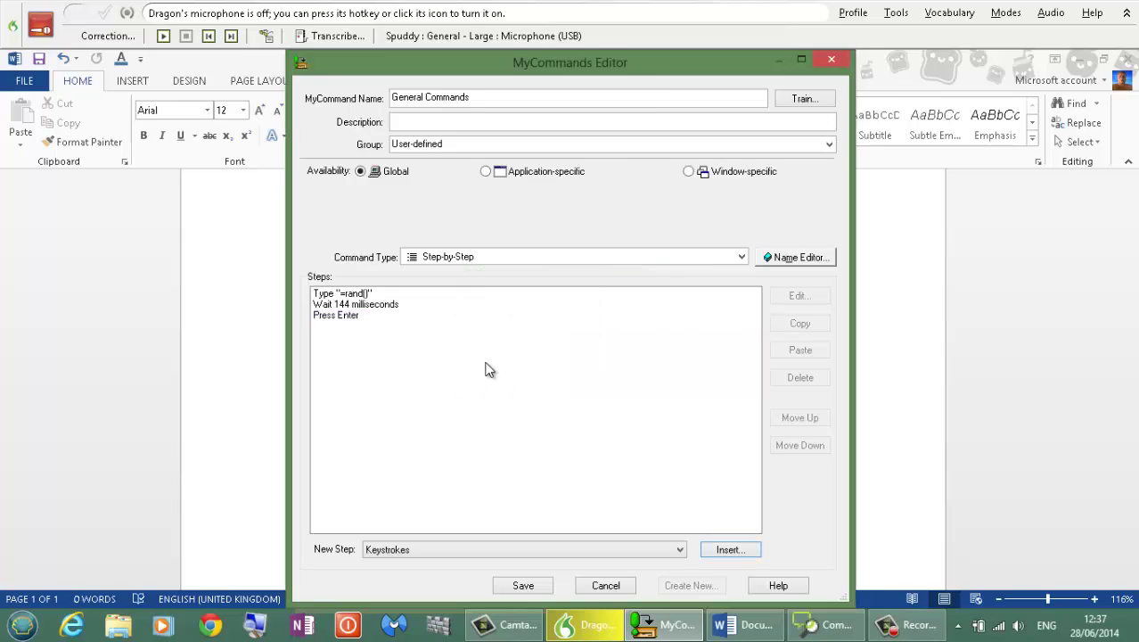
- Train the 'General Commands' phrase with a spoken sample and save the command
left_click(805, 100)
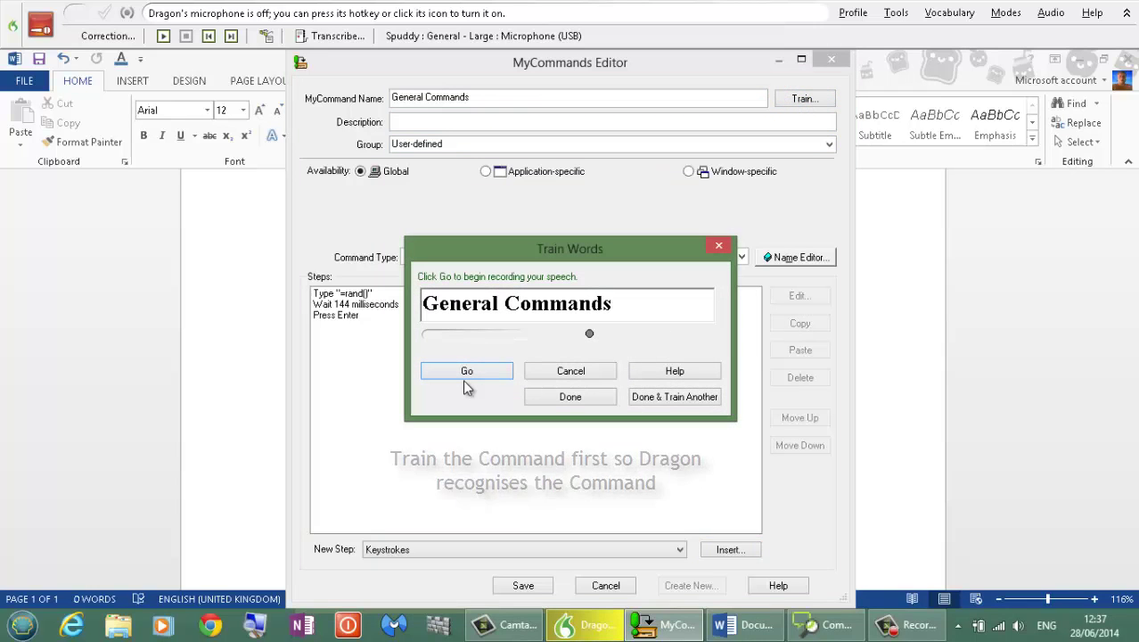
left_click(465, 372)
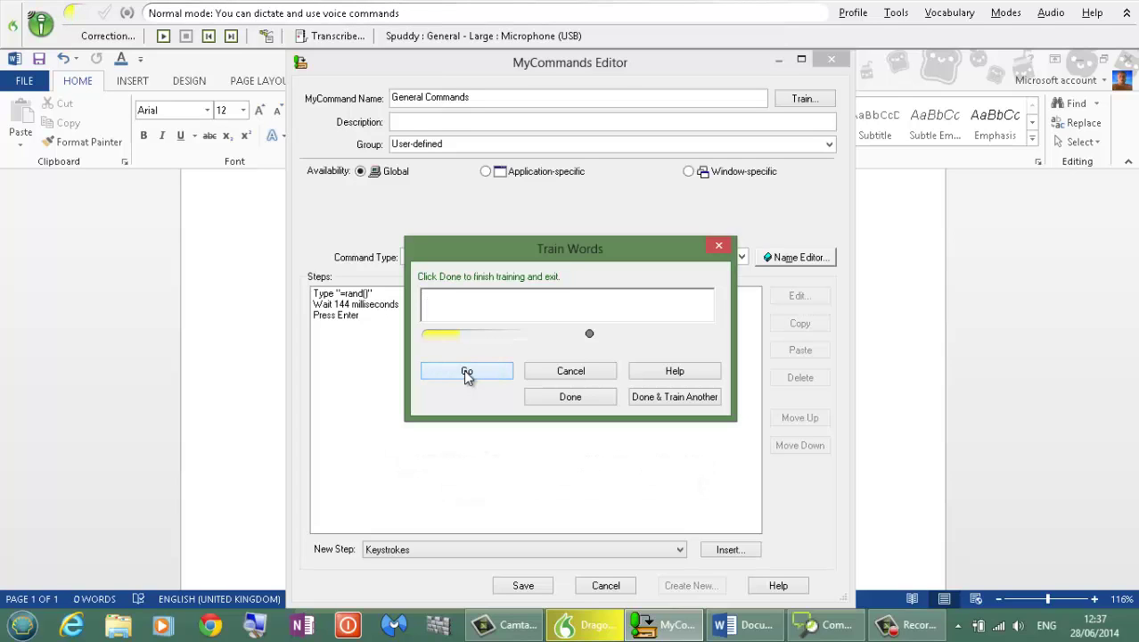
left_click(567, 400)
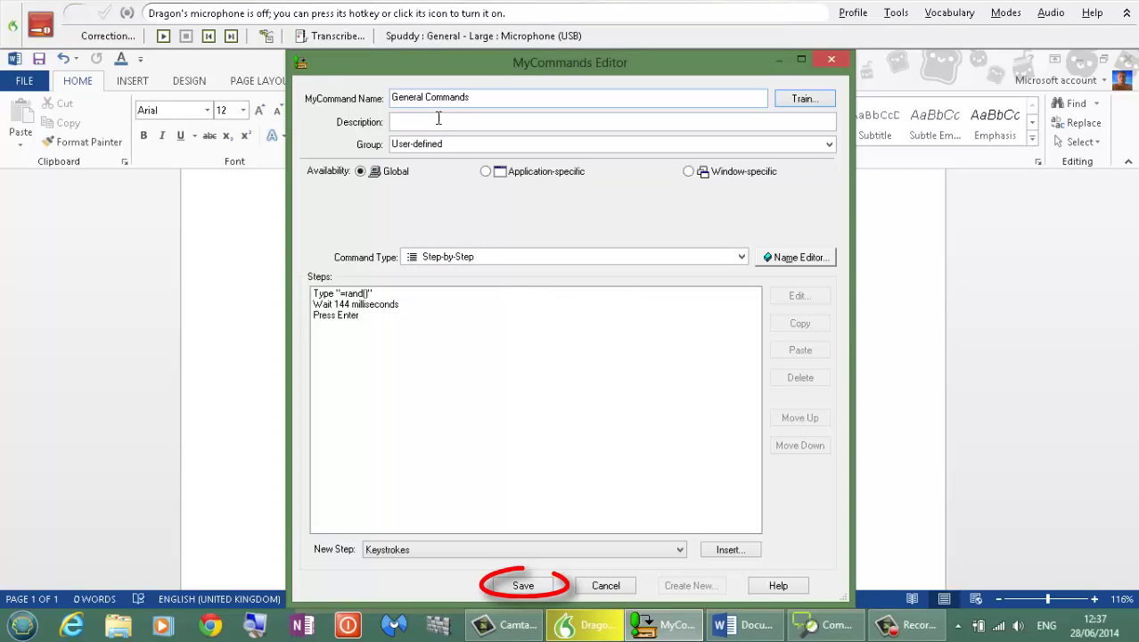
left_click(524, 586)
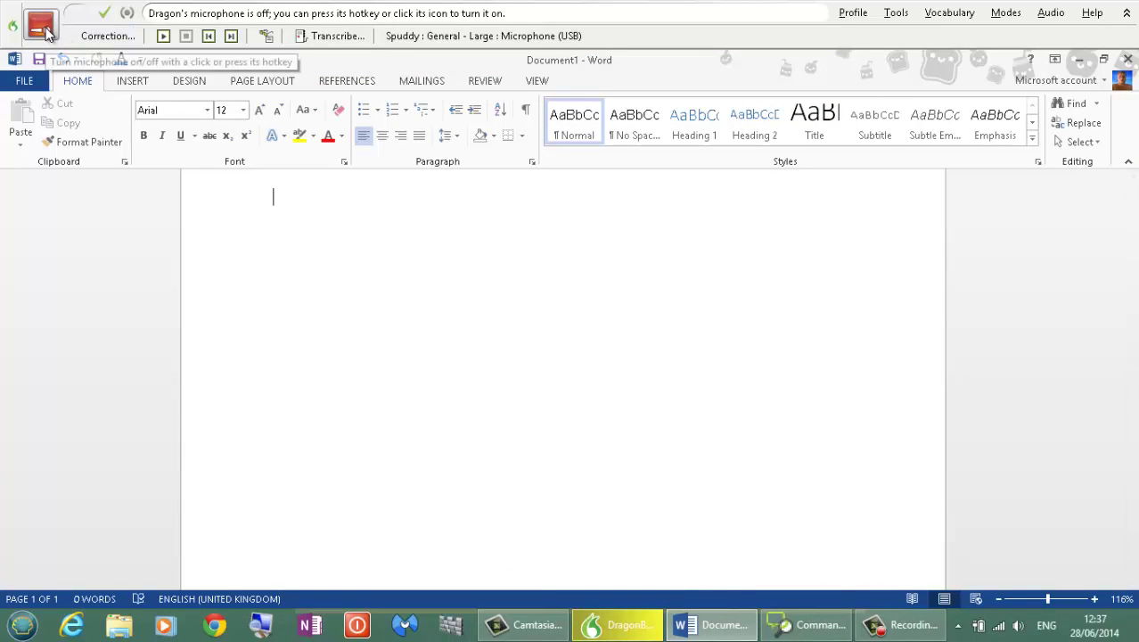
- Run General Commands in the Word document to insert the =rand() sample paragraphs
left_click(40, 25)
left_click(278, 227)
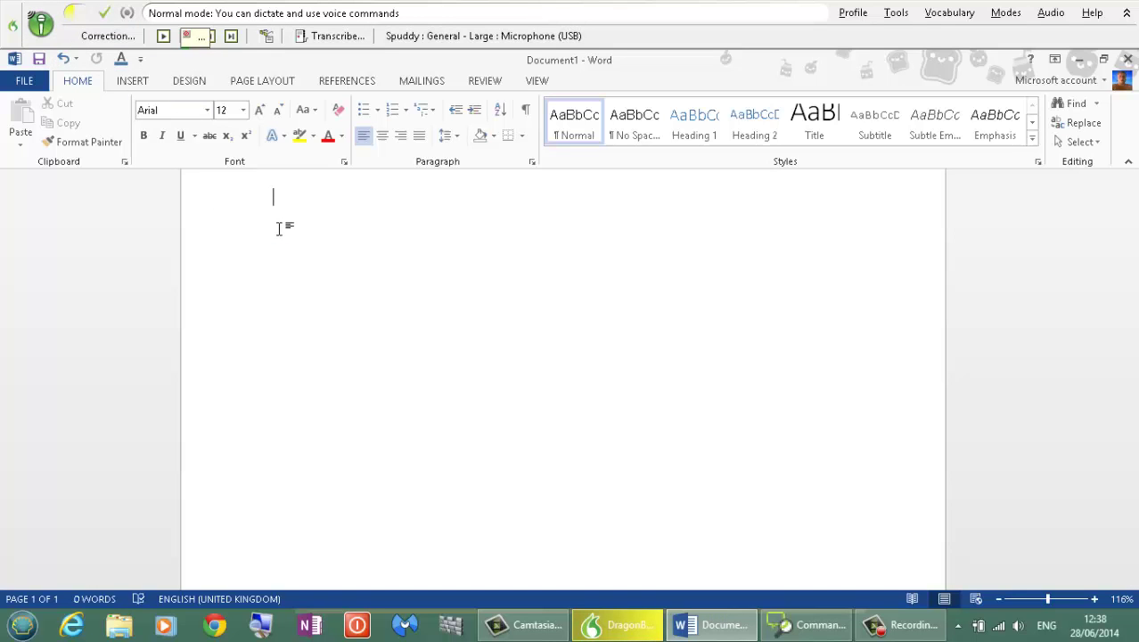
type("=rand()")
key("Return")
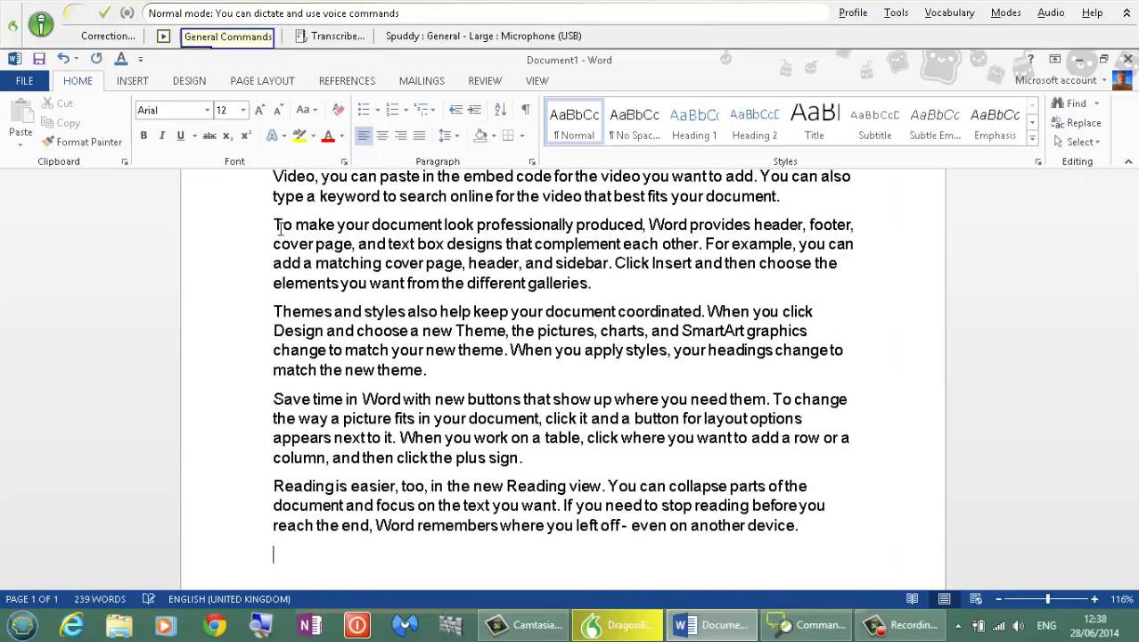
left_click(42, 27)
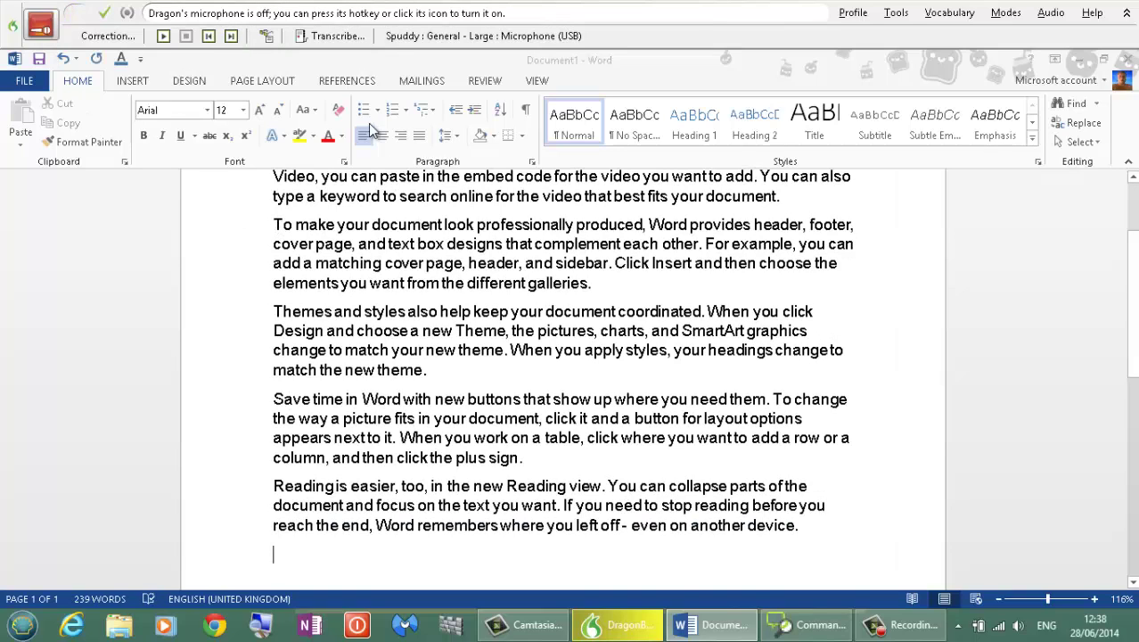
- Check the inserted sample text, then undo it to leave the document empty
scroll(1134, 347, "up", 3)
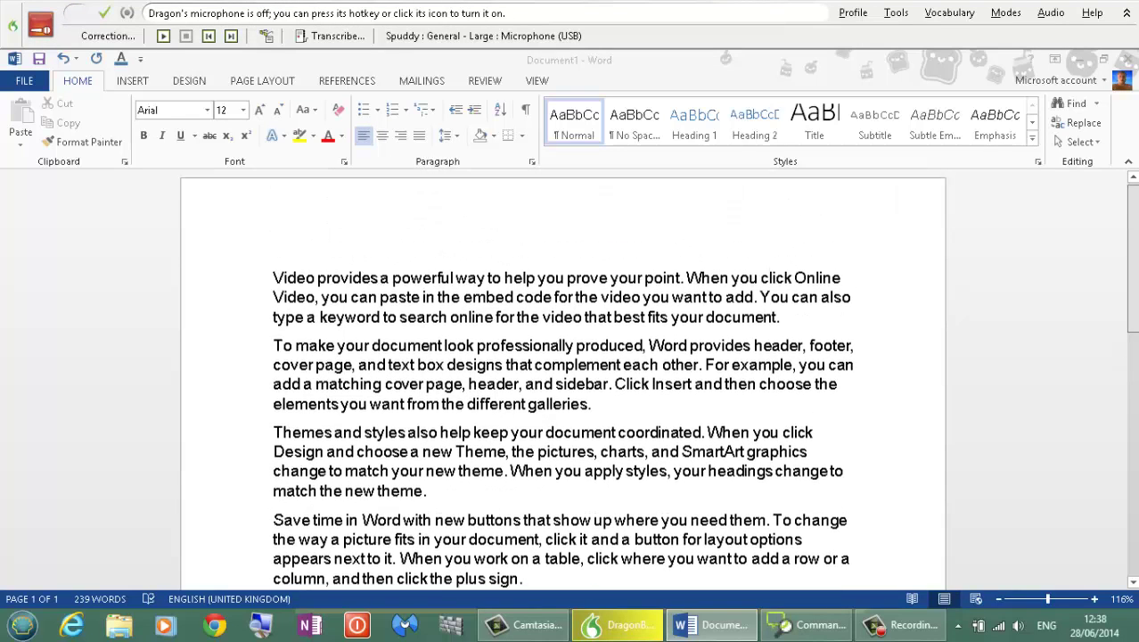
scroll(1134, 347, "down", 5)
scroll(1136, 363, "up", 3)
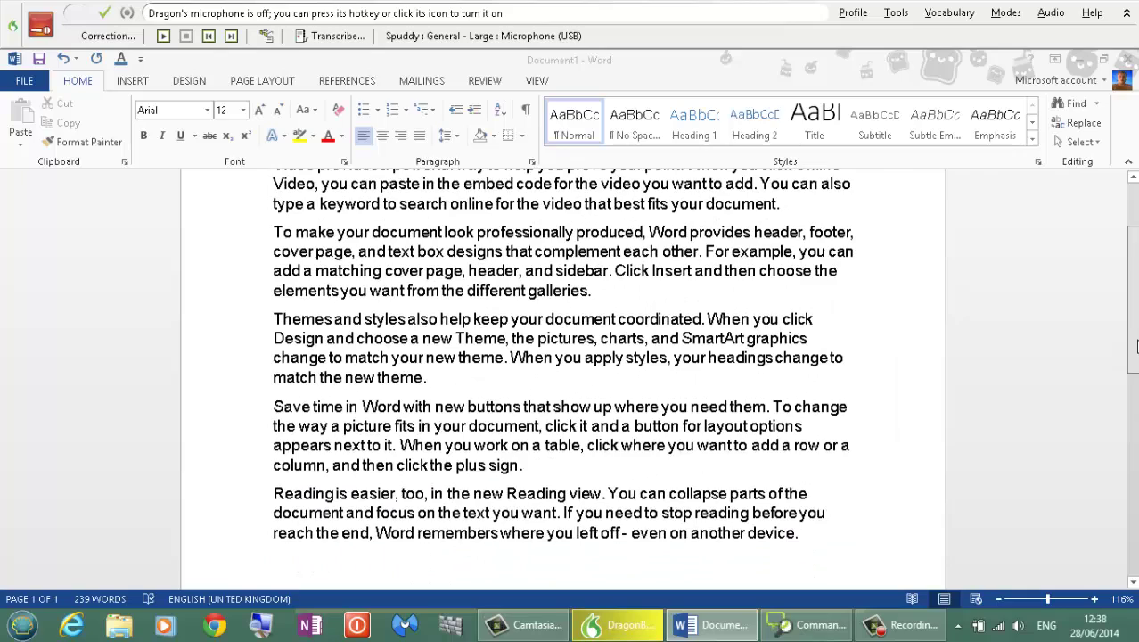
scroll(1135, 363, "down", 2)
scroll(1136, 363, "up", 1)
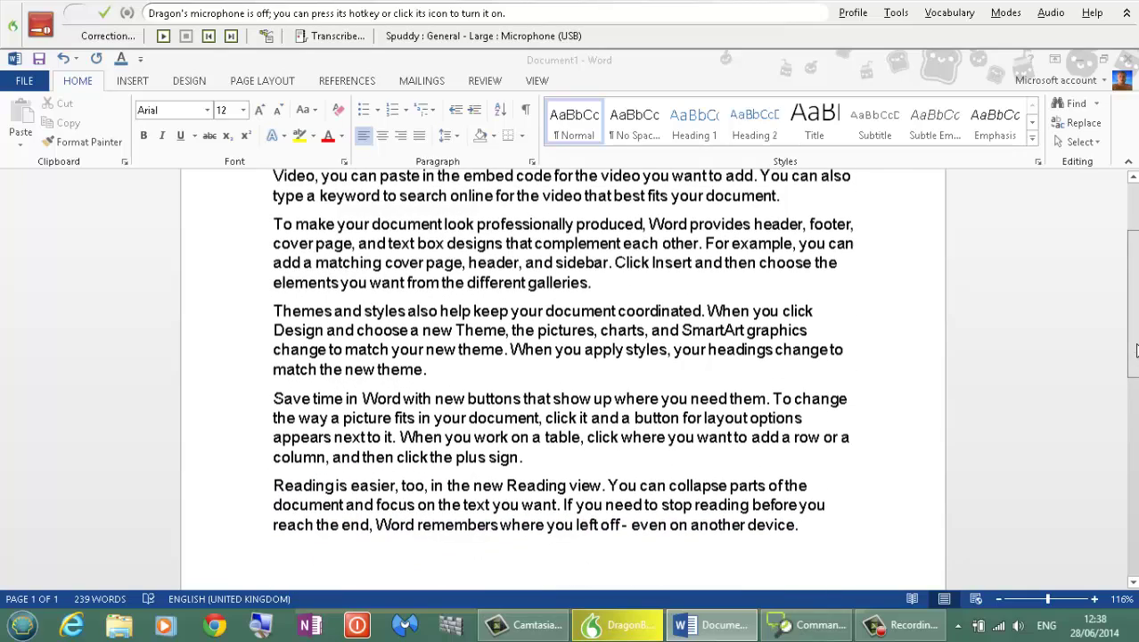
left_click(63, 59)
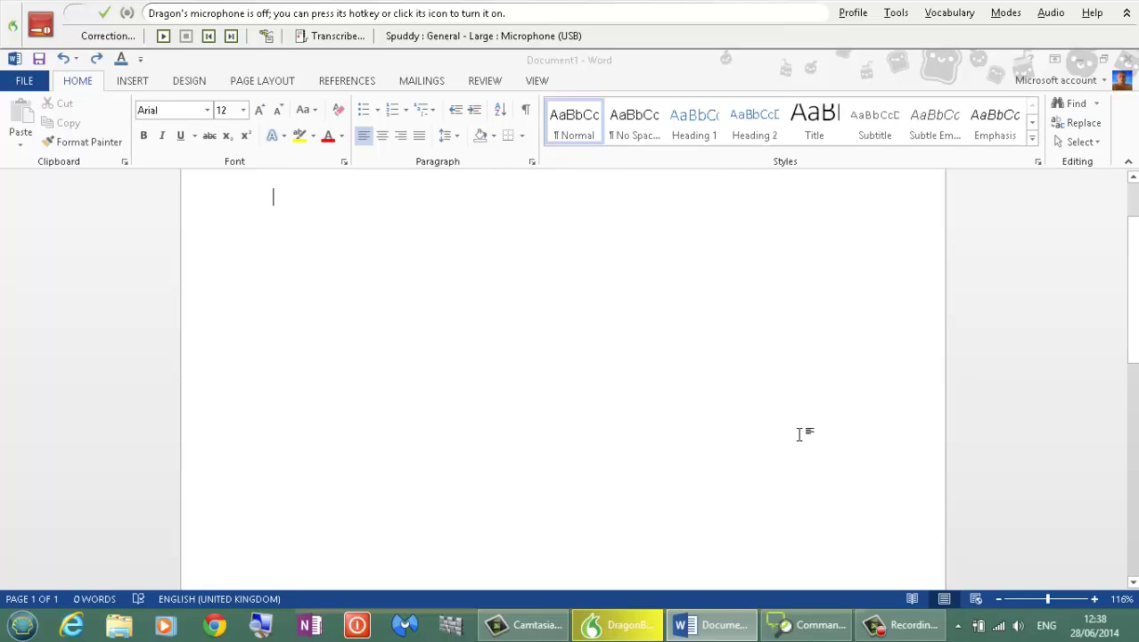
left_click(896, 14)
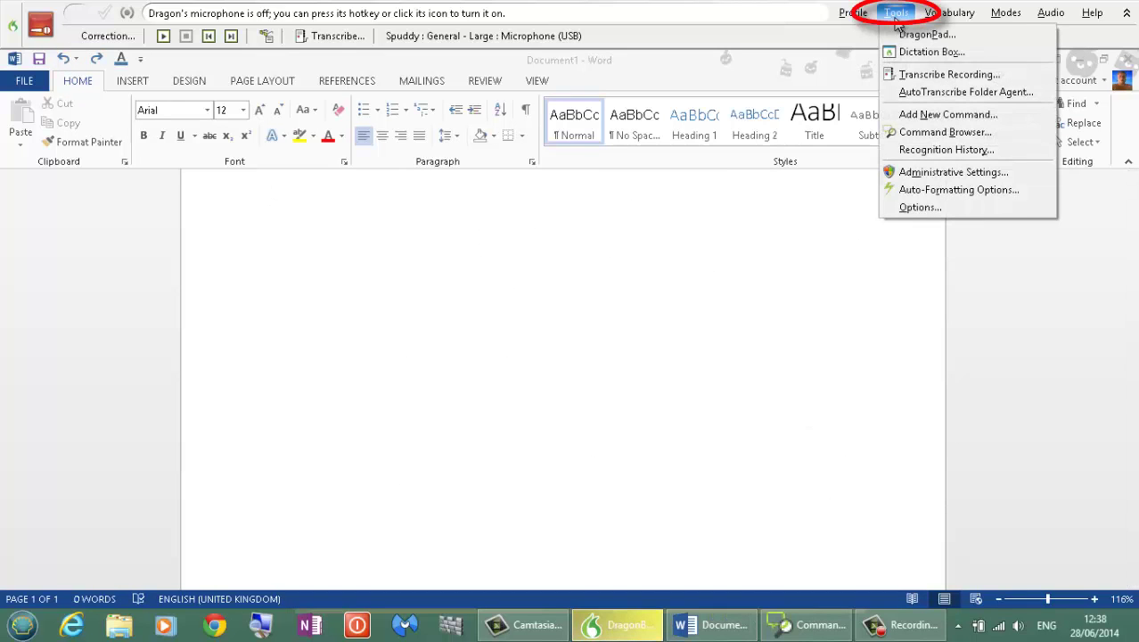
- Open General Commands in the Command Browser and switch to its Script view
left_click(930, 134)
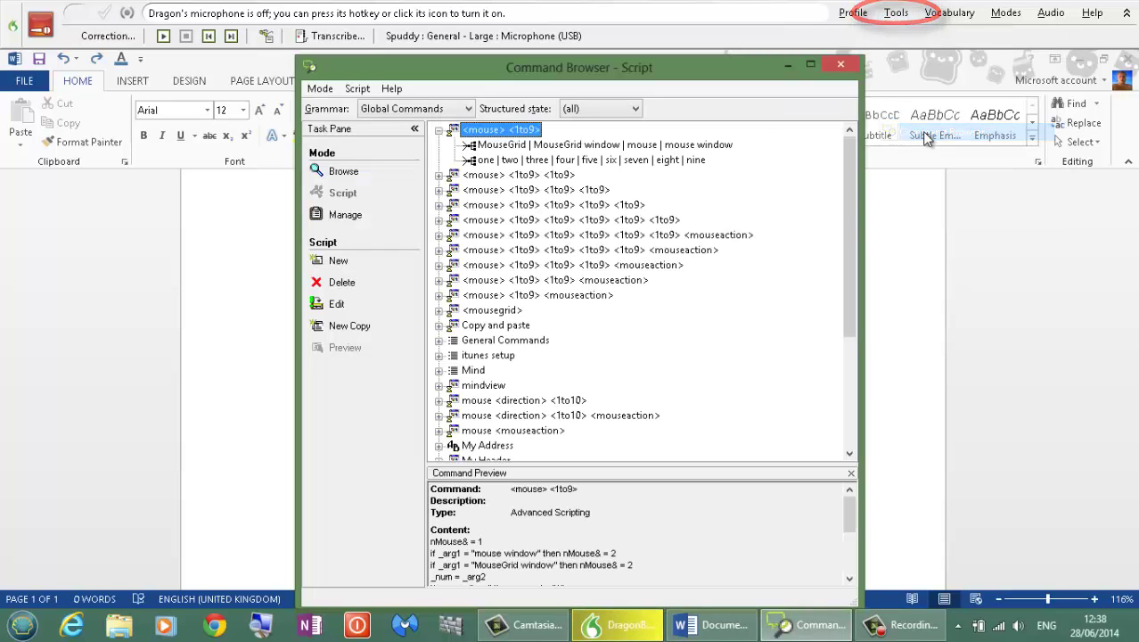
left_click(481, 341)
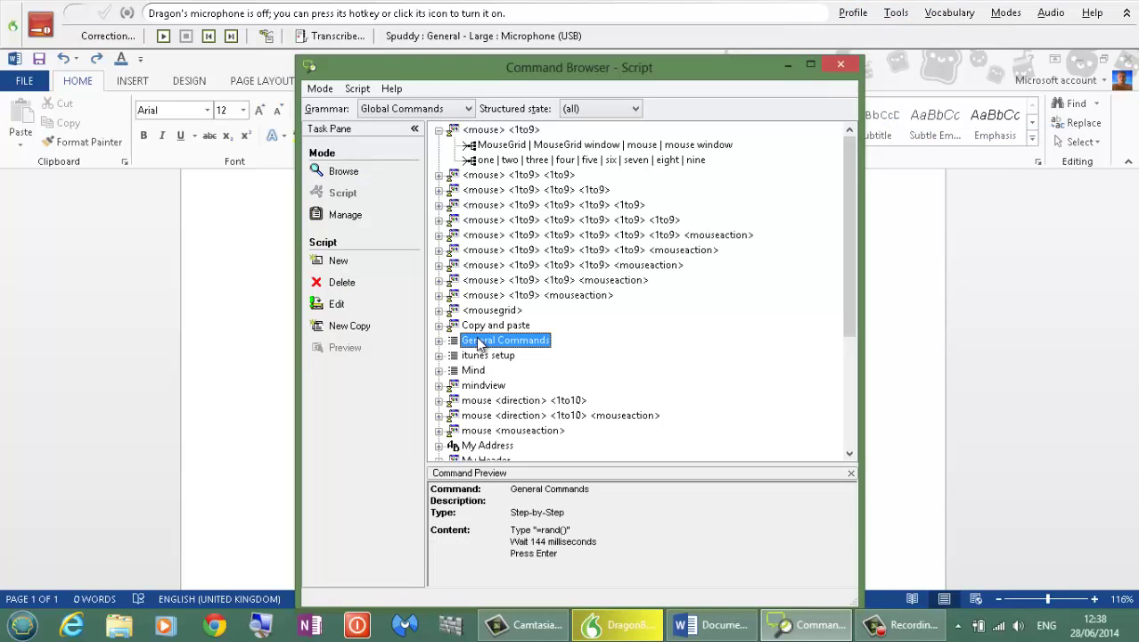
left_click(341, 173)
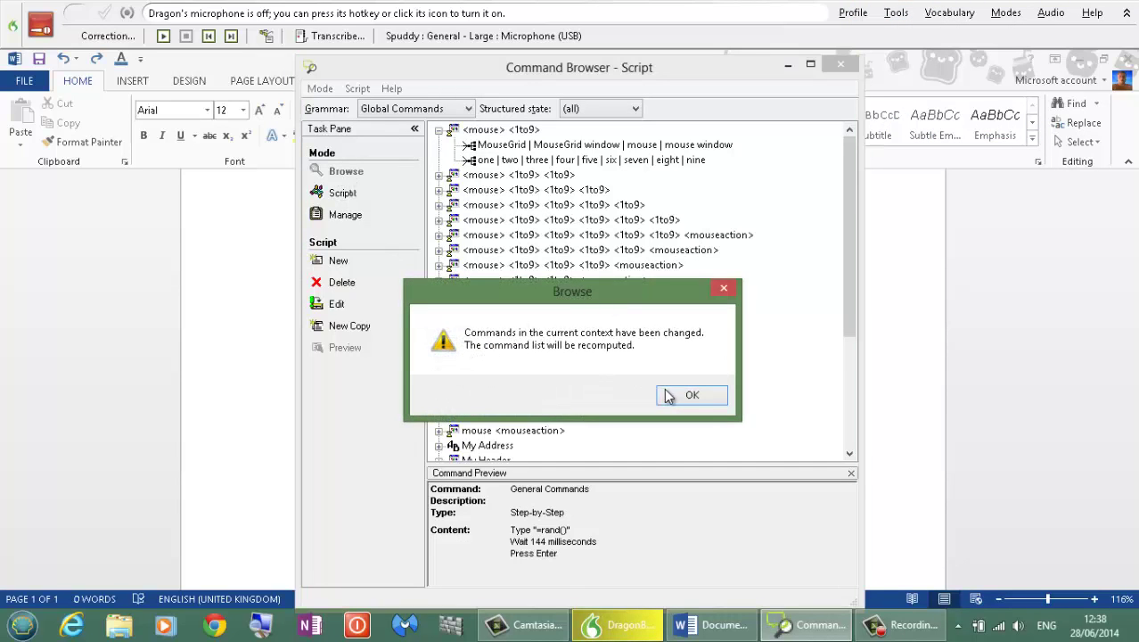
left_click(676, 398)
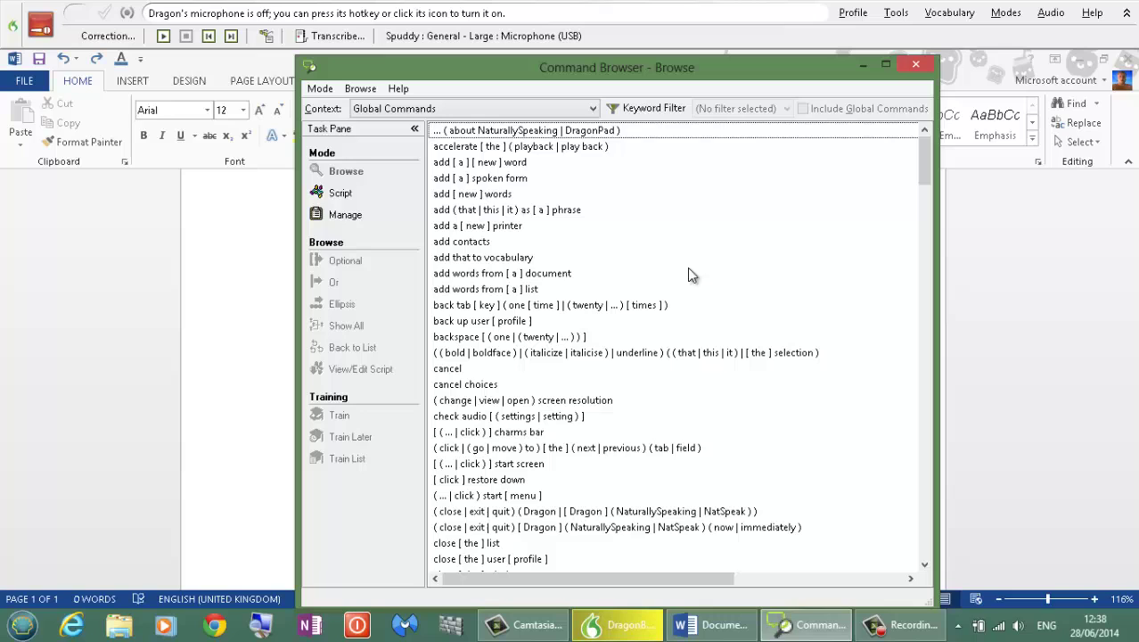
left_click(344, 197)
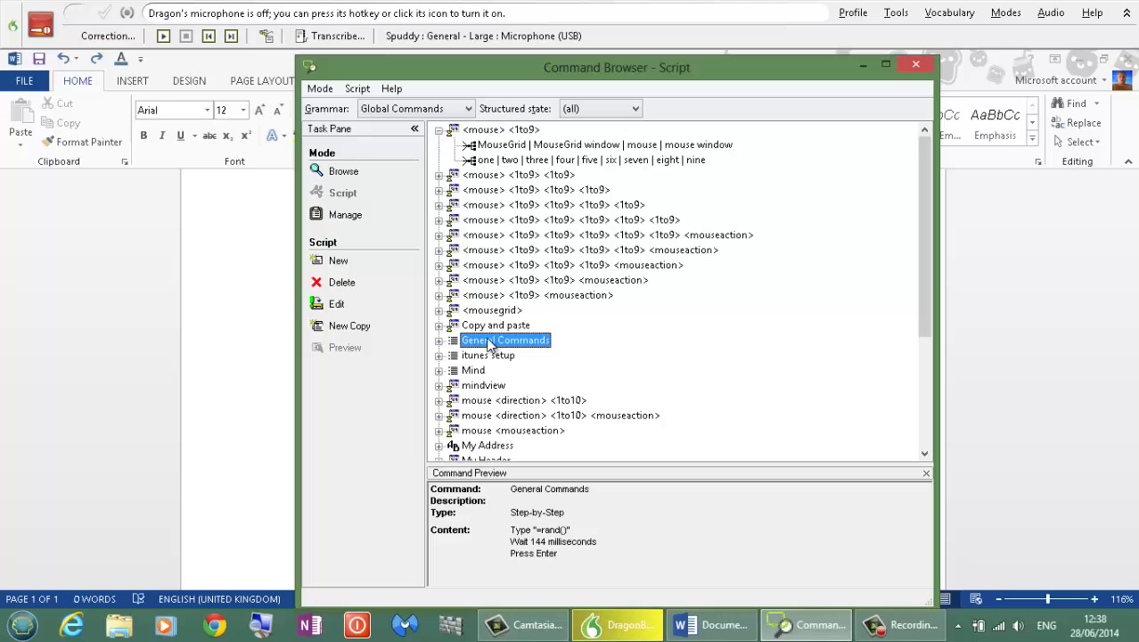
- Insert a Press Ctrl+A step and reorder it to come after Press Enter
left_click(337, 305)
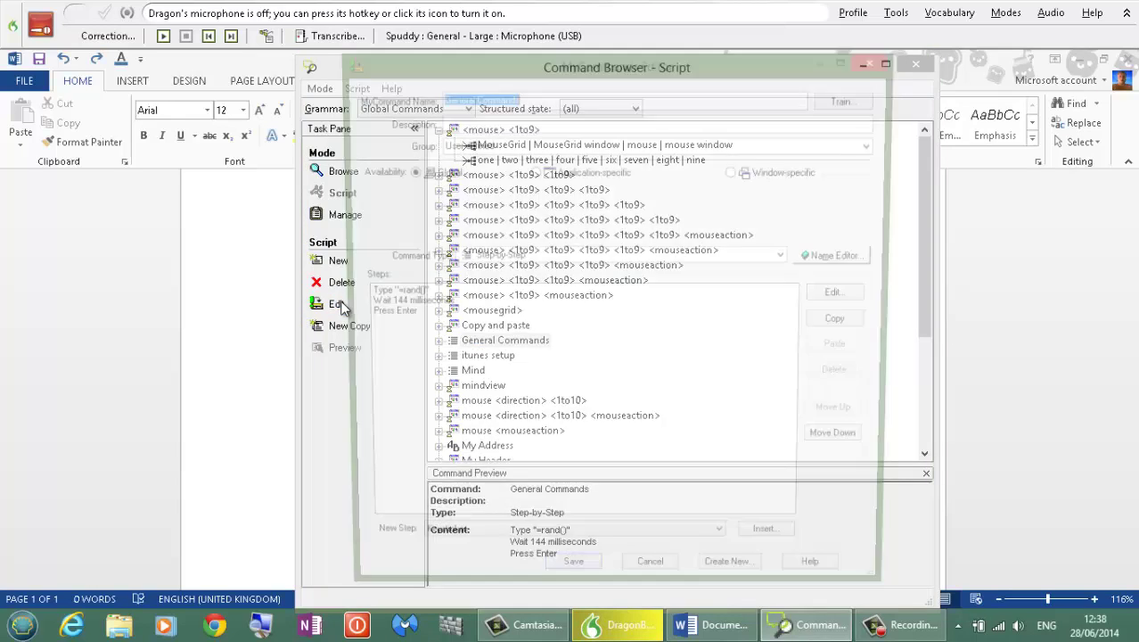
left_click(425, 317)
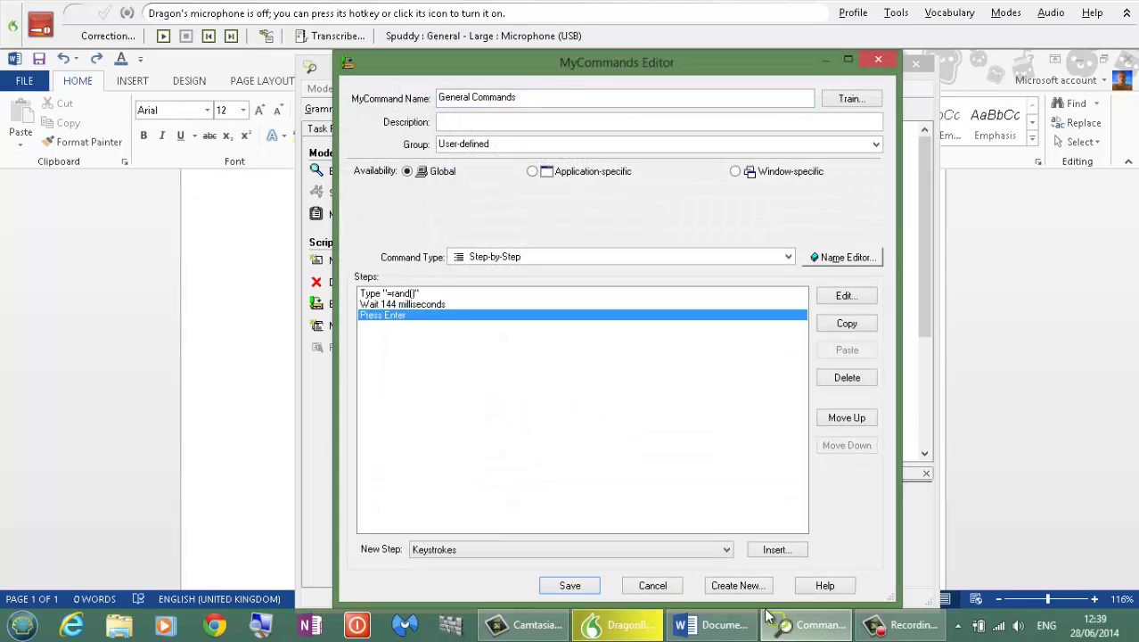
left_click(772, 550)
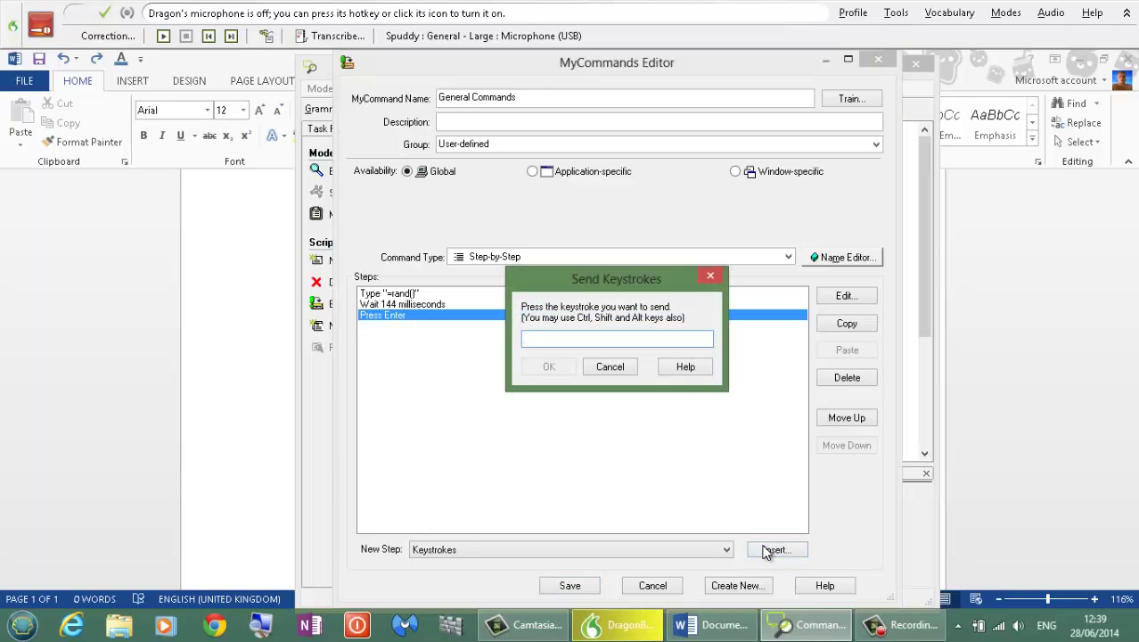
key("ctrl")
key("ctrl+a")
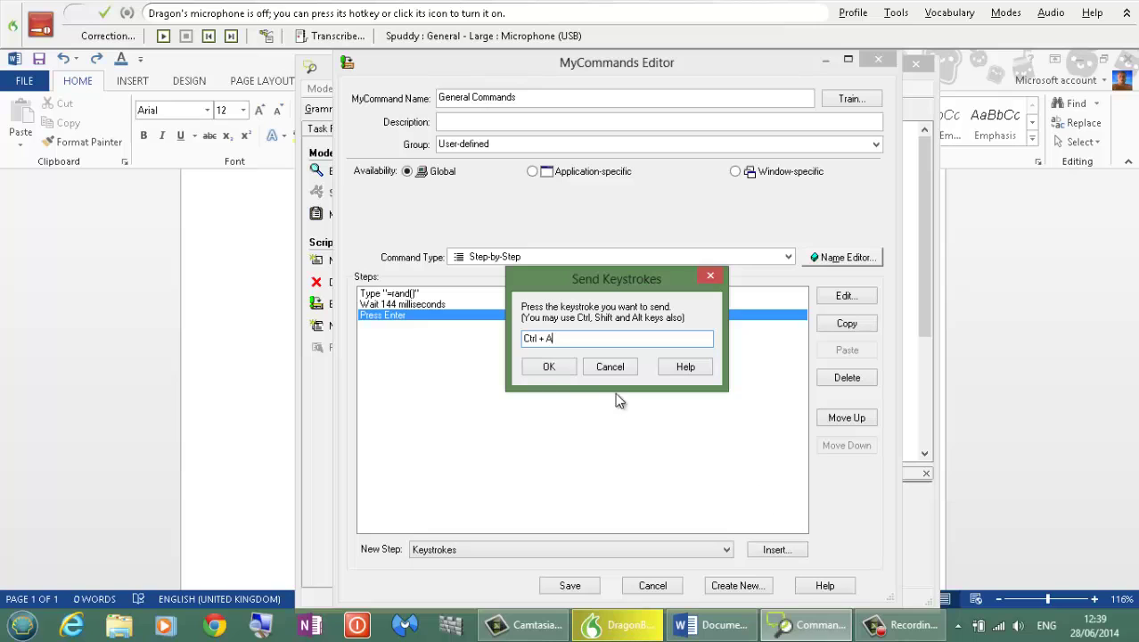
left_click(550, 367)
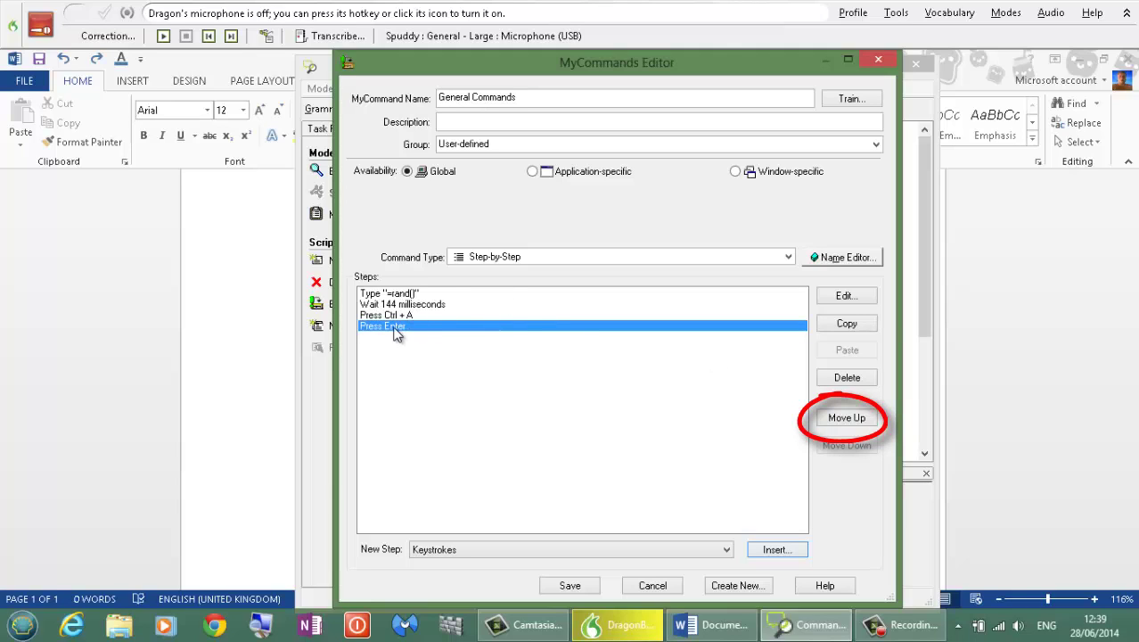
left_click(846, 418)
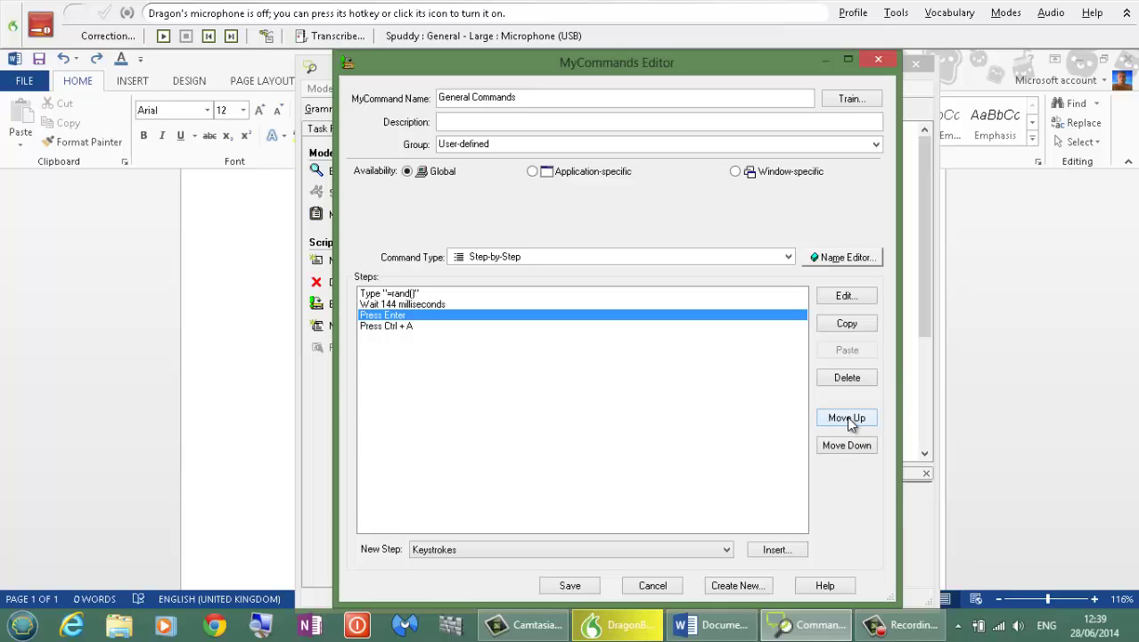
left_click(398, 326)
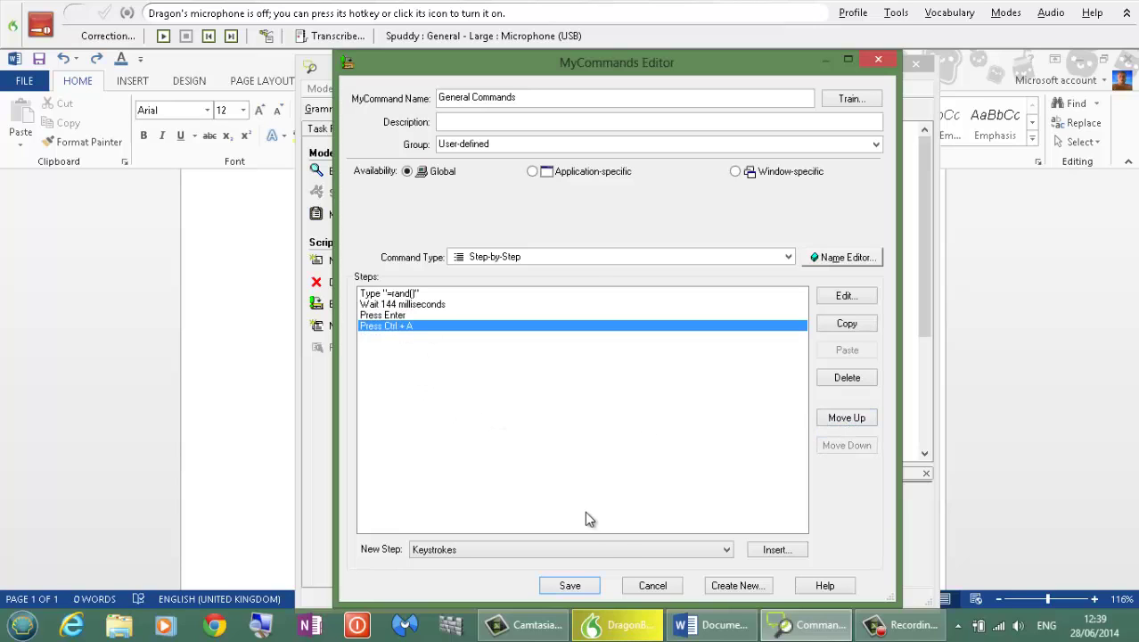
- Add Press Ctrl+B, Ctrl+U and Ctrl+I keystroke steps
left_click(777, 548)
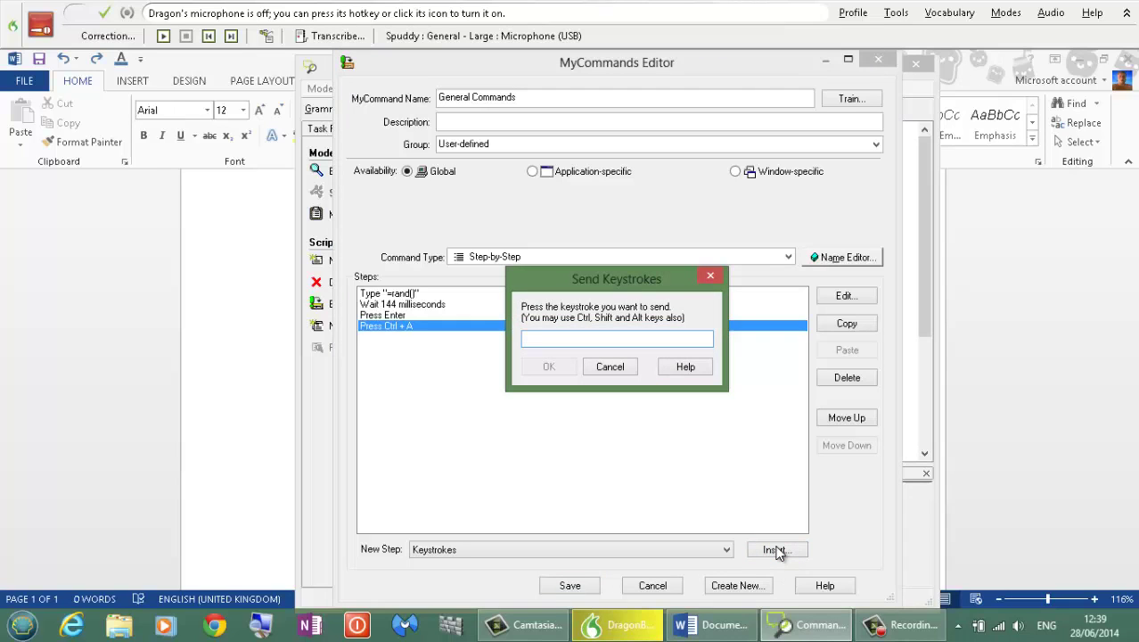
key("ctrl")
key("ctrl+b")
left_click(556, 366)
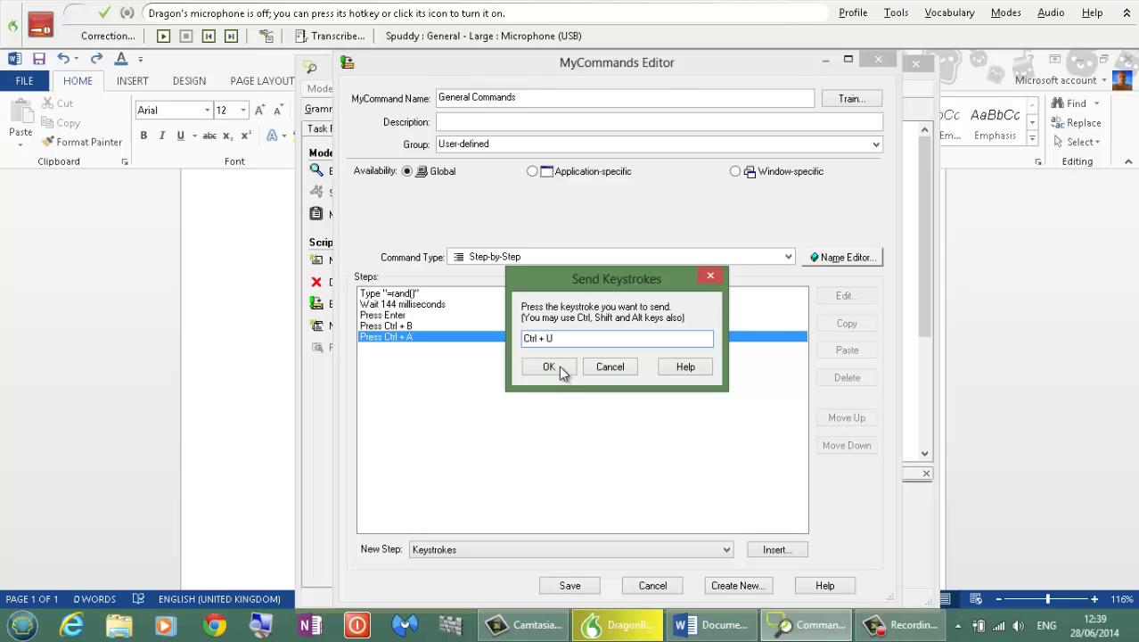
left_click(559, 366)
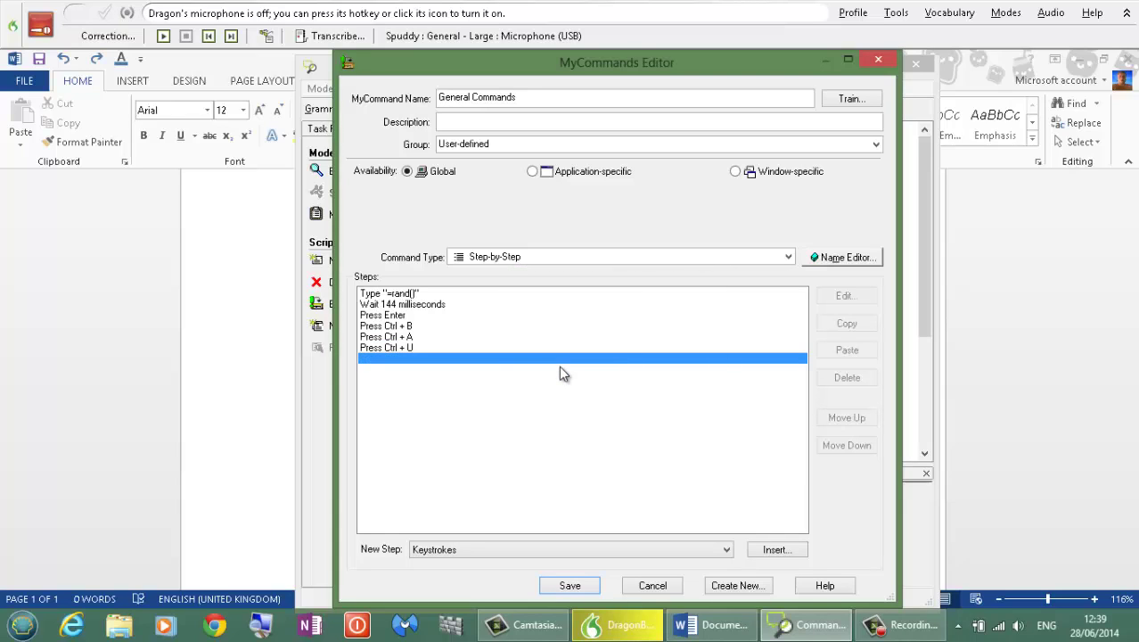
left_click(763, 554)
key("ctrl+i")
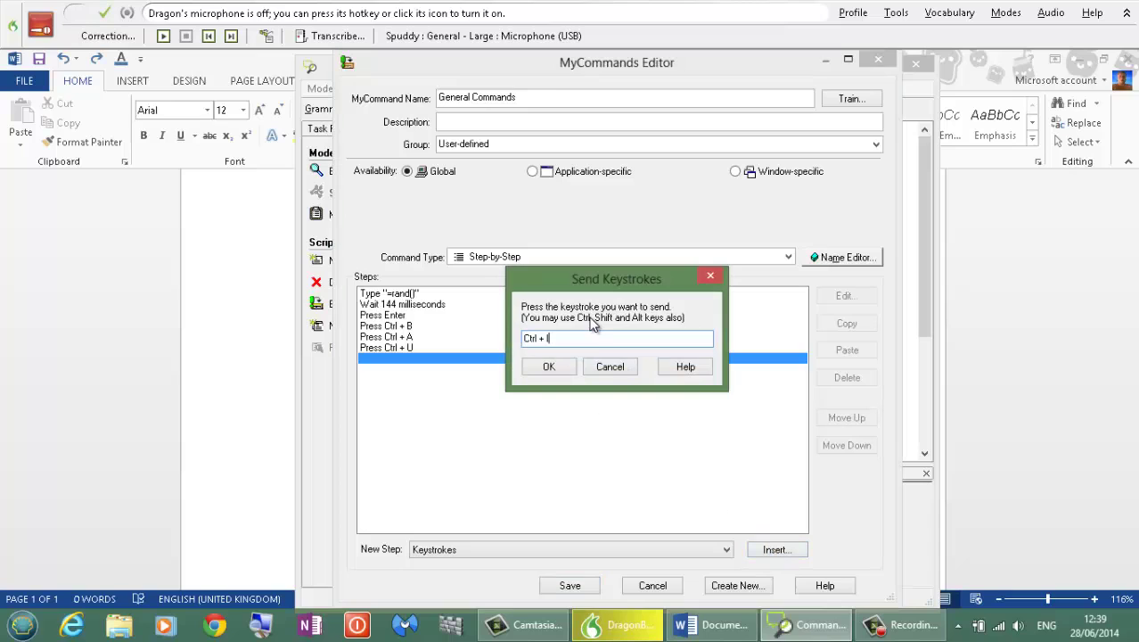
left_click(549, 366)
- Move the Press Ctrl+A step up so it sits above Press Ctrl+B
left_click(398, 318)
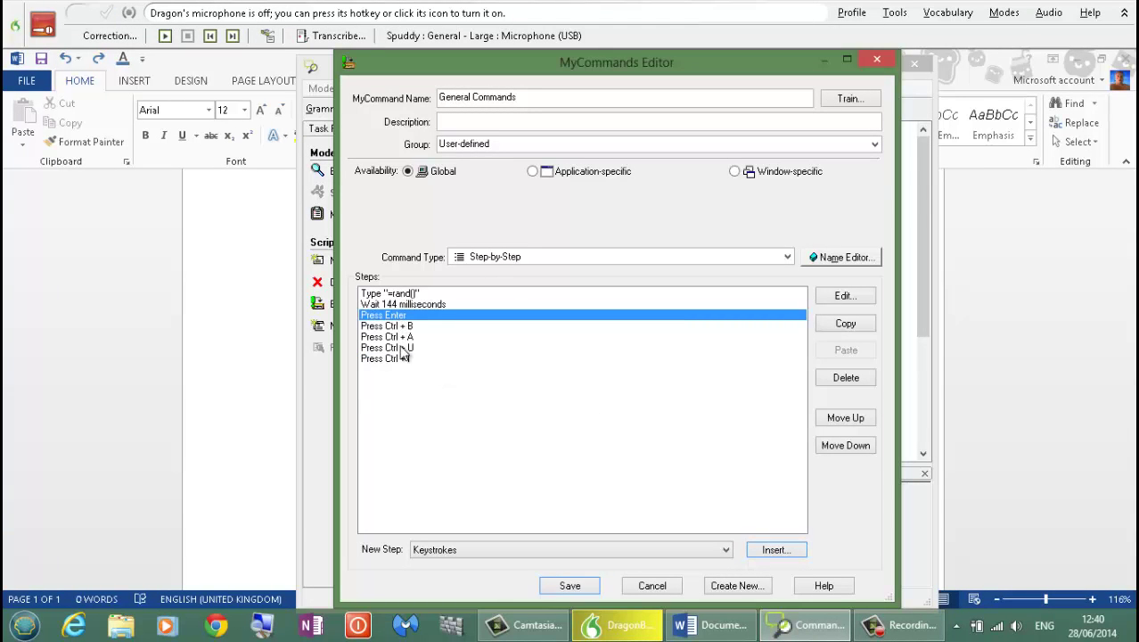
left_click(390, 338)
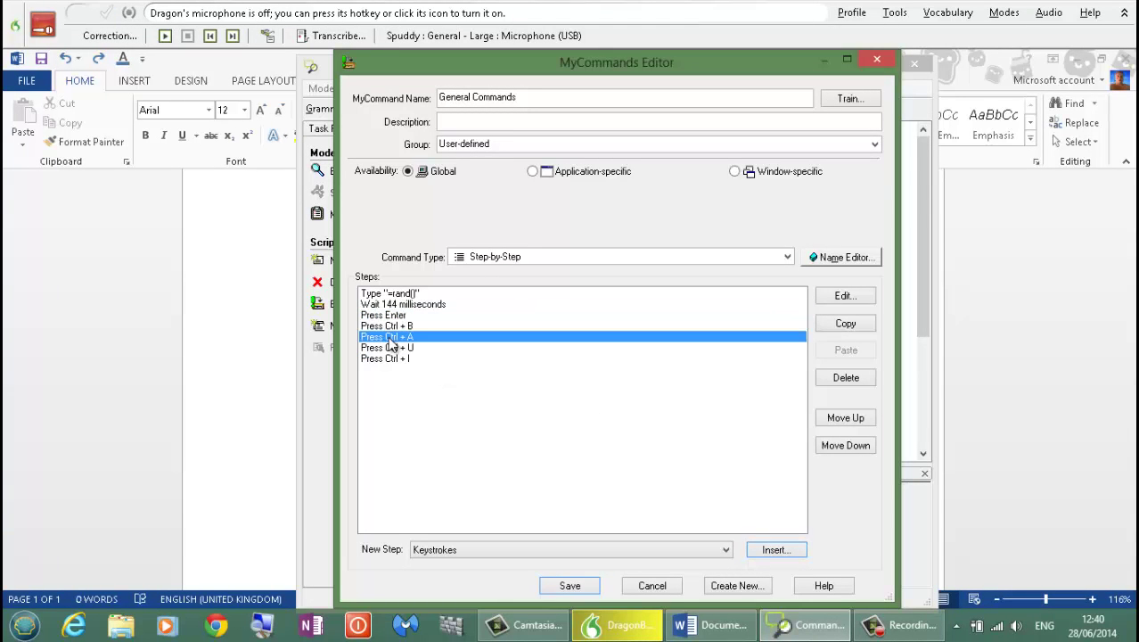
left_click(858, 419)
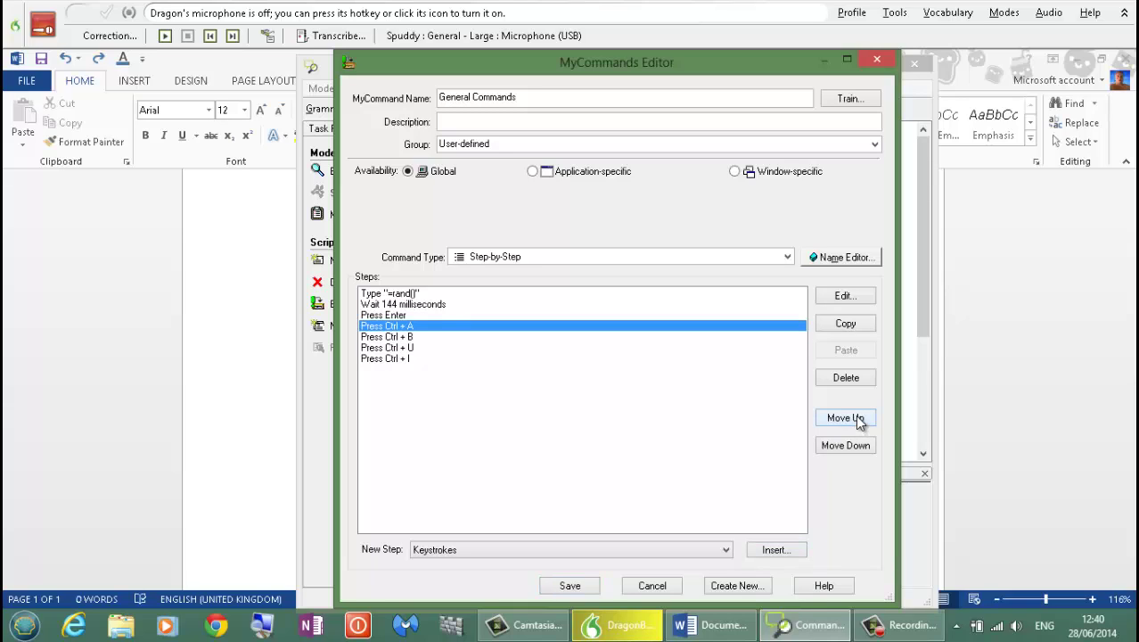
left_click(422, 339)
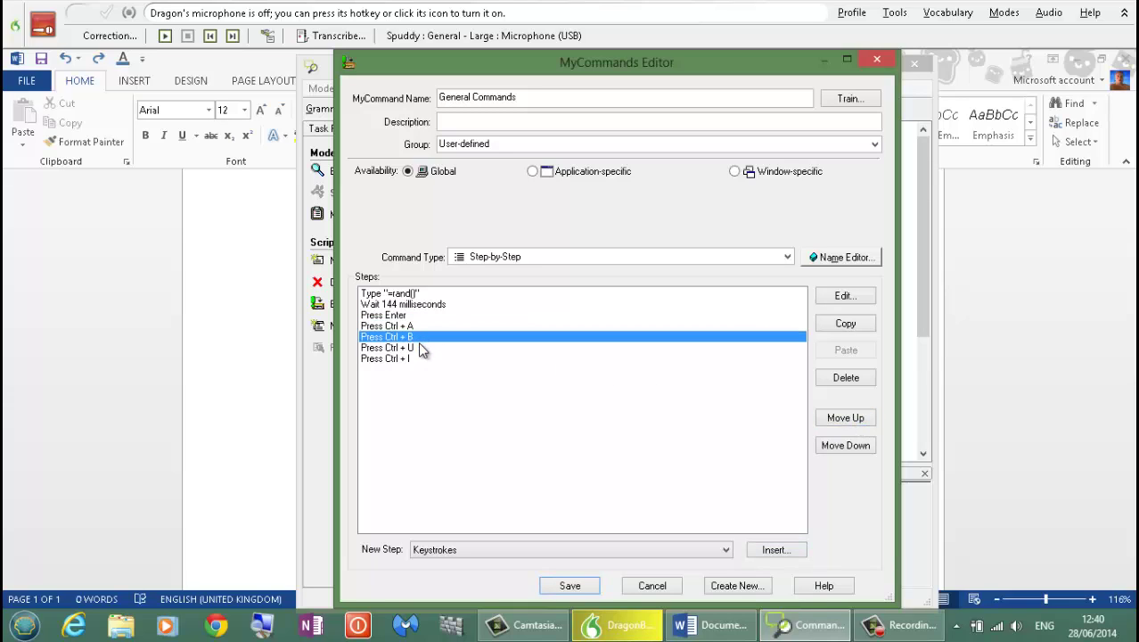
left_click(422, 349)
left_click(419, 360)
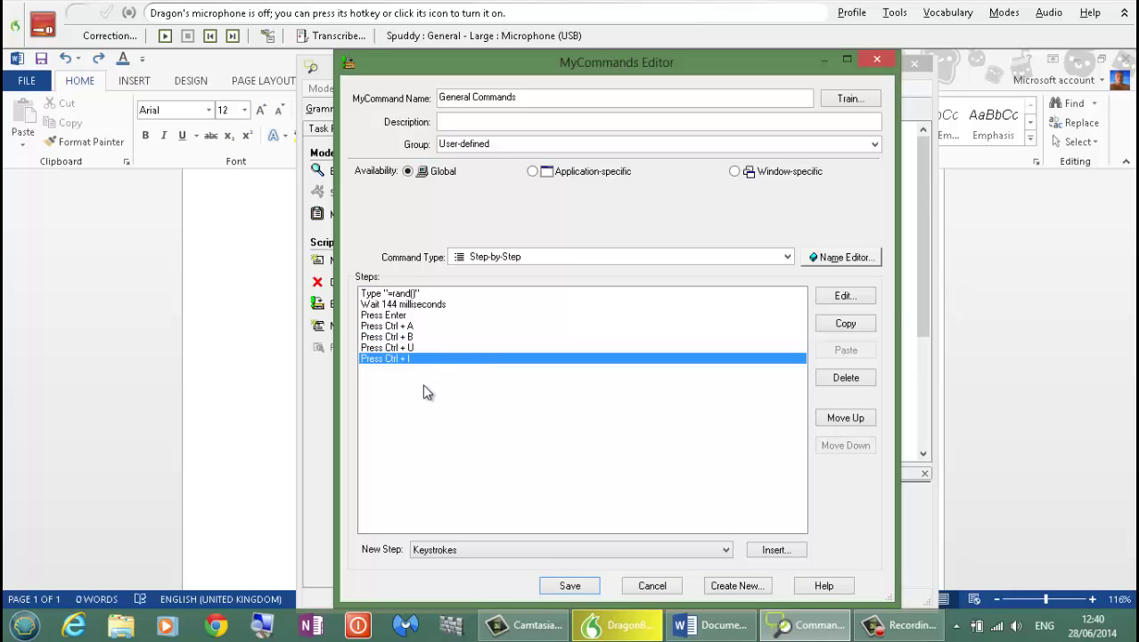
left_click(423, 386)
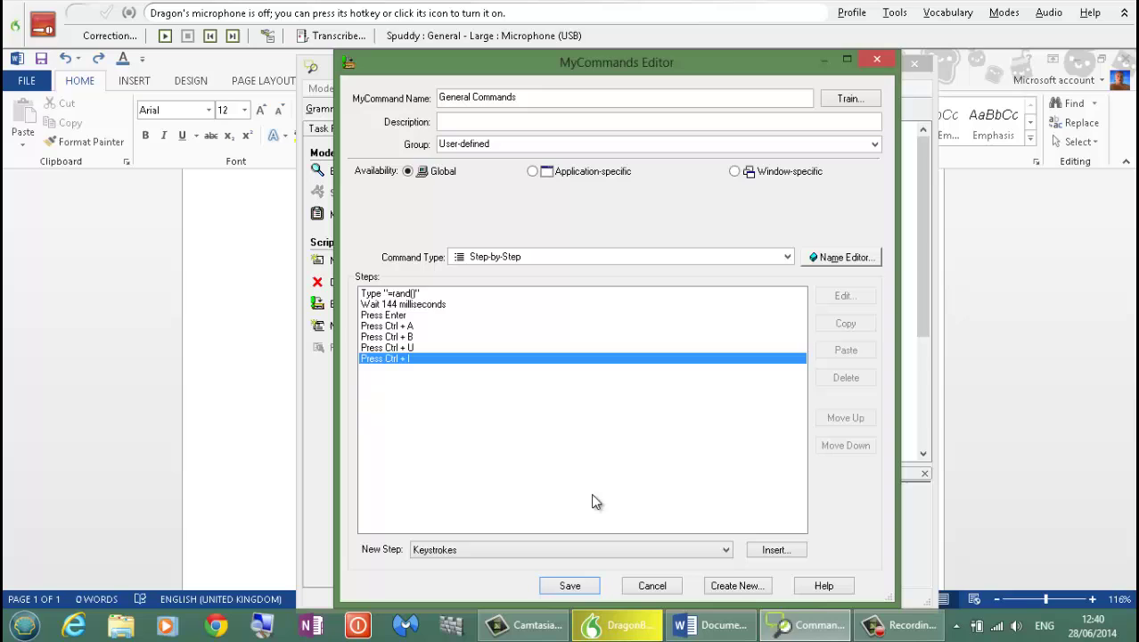
- Add a final Press Ctrl+End step after Press Ctrl+I
left_click(772, 550)
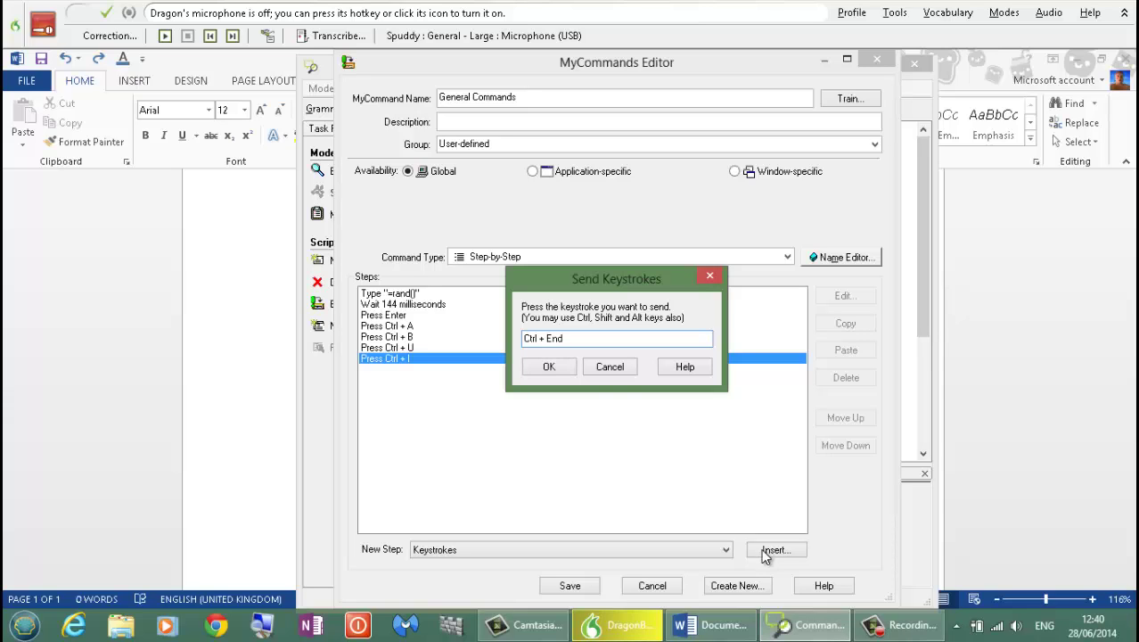
left_click(549, 368)
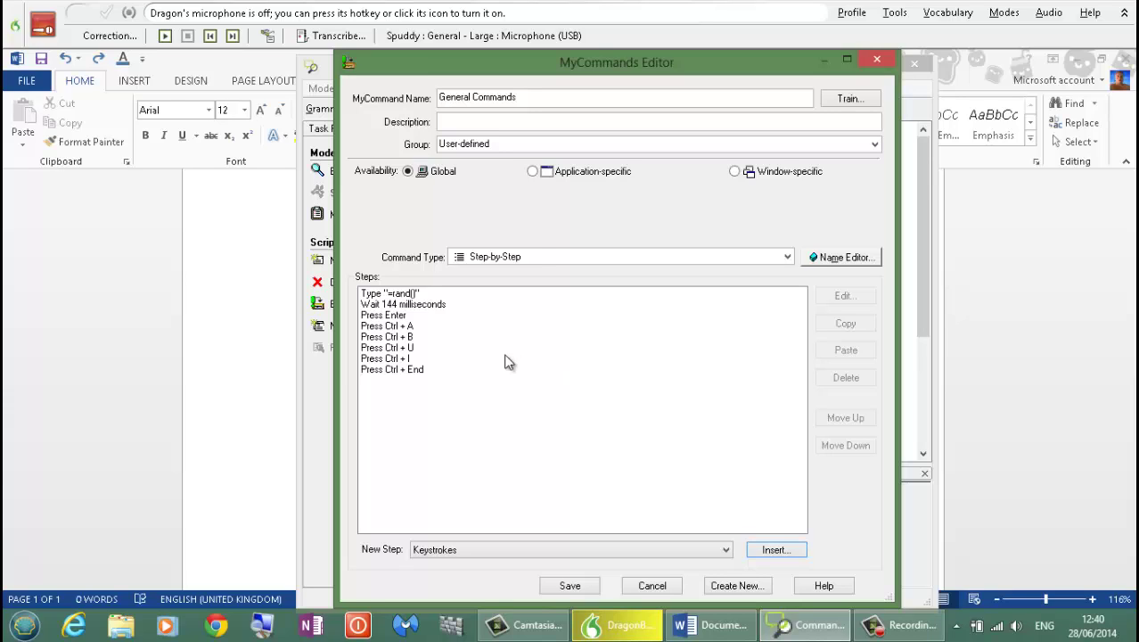
- Insert a Microphone Off step above the Type "=rand()" step in General Commands
left_click(401, 306)
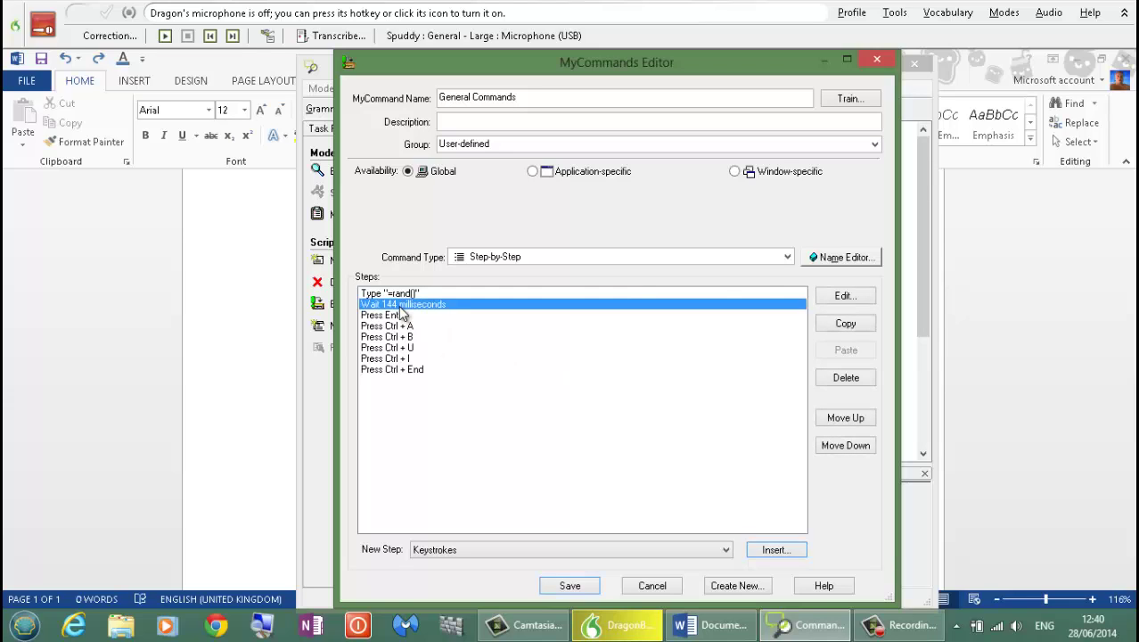
left_click(402, 294)
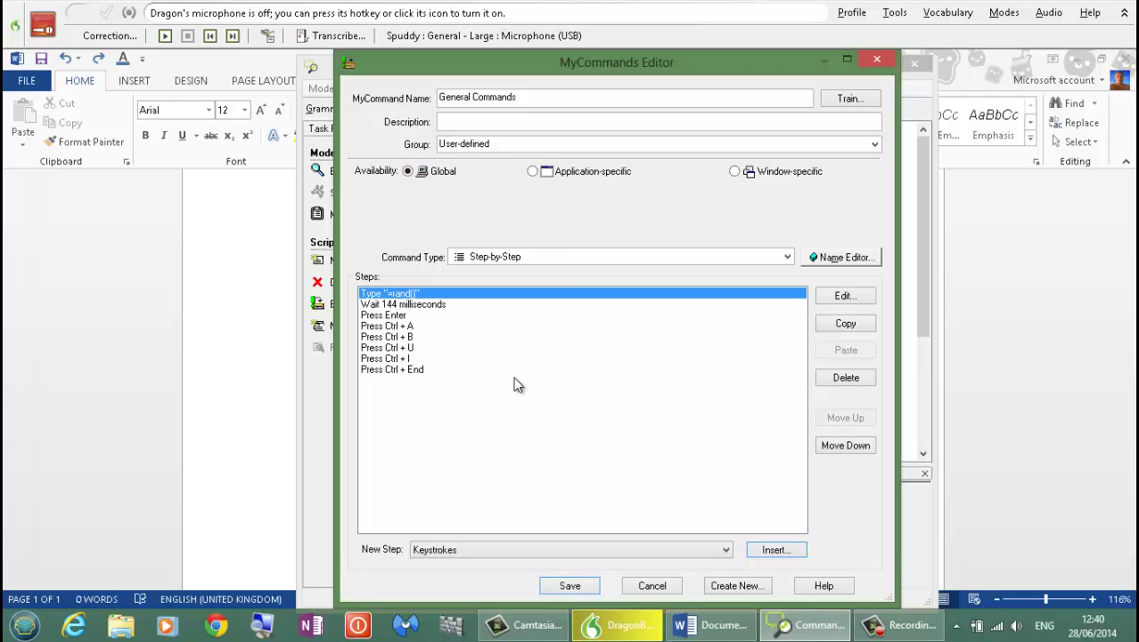
left_click(723, 550)
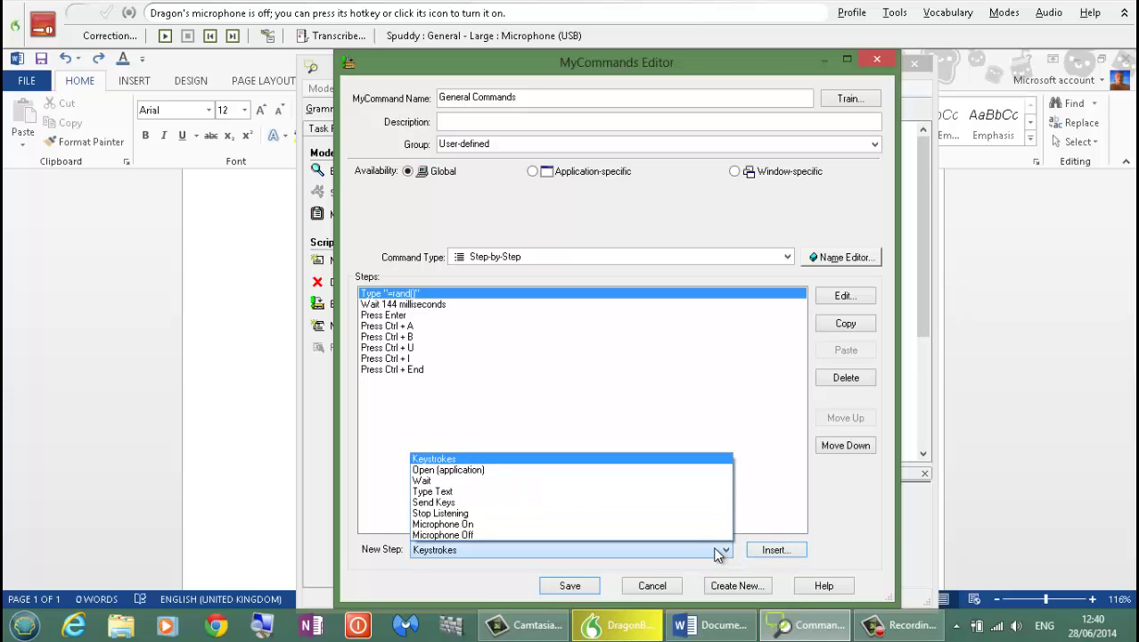
left_click(635, 536)
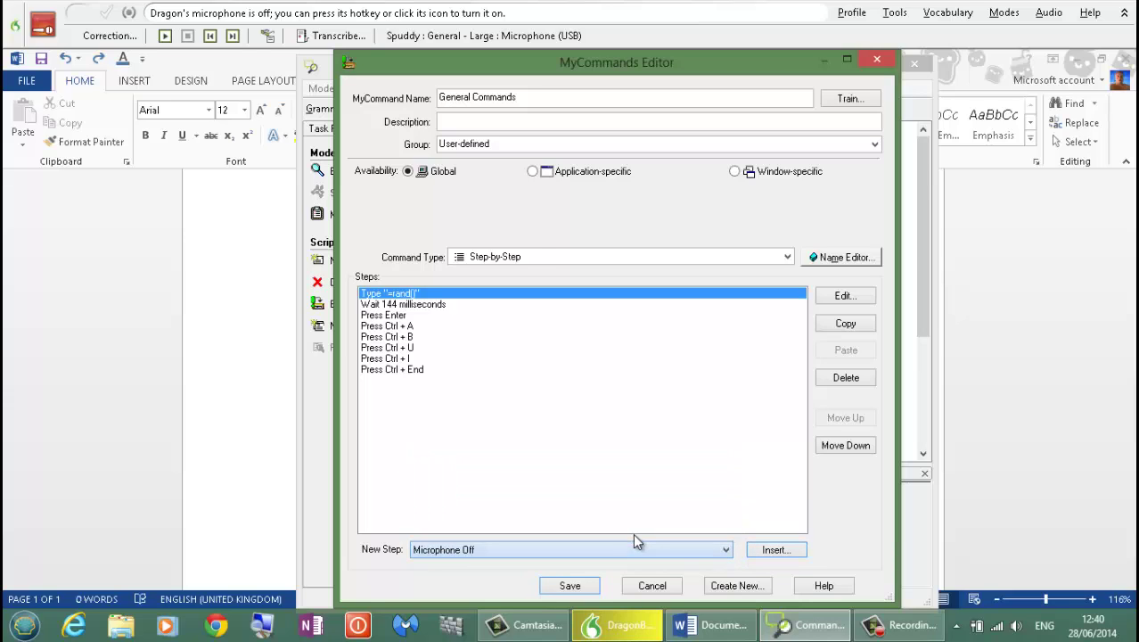
left_click(774, 550)
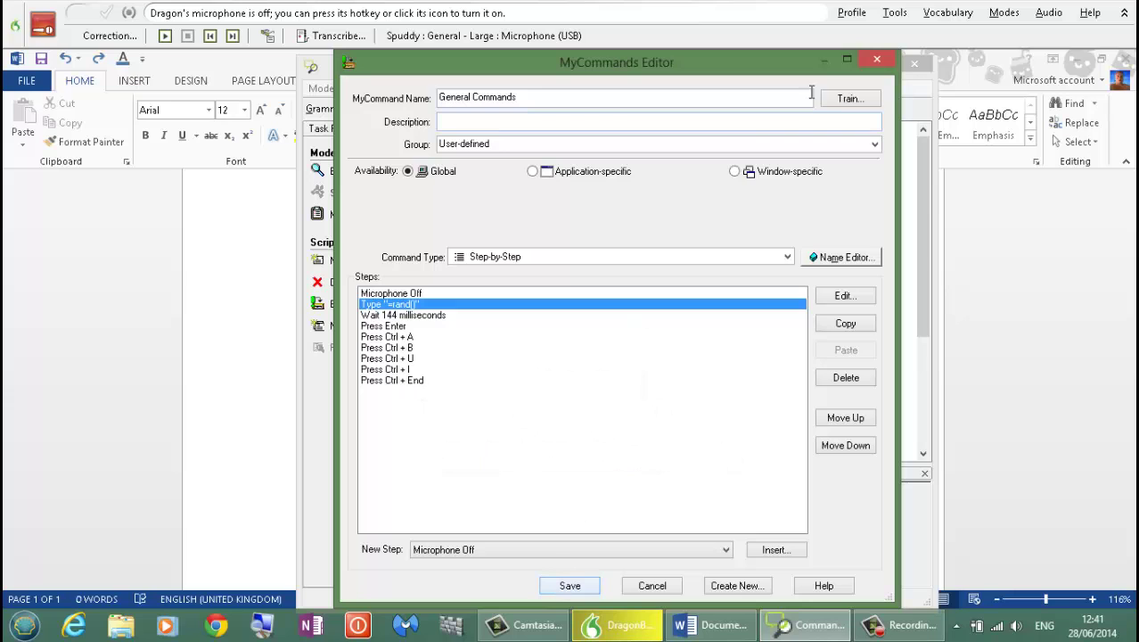
- Save General Commands, hide the Command Browser, and turn Dragon's microphone on over Word
left_click(569, 587)
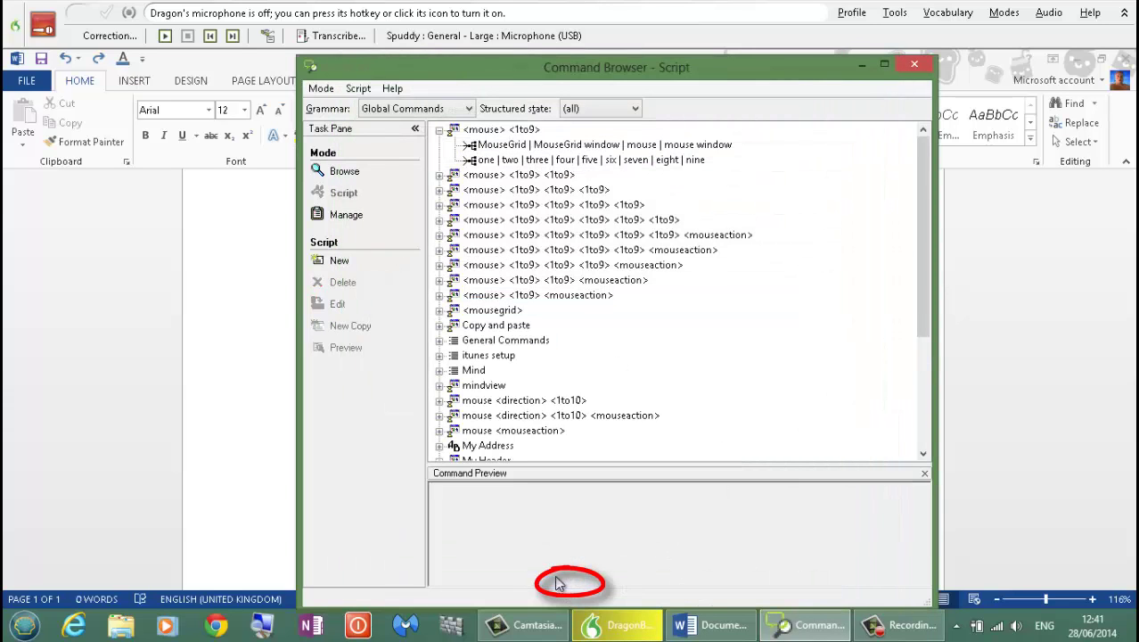
left_click(862, 65)
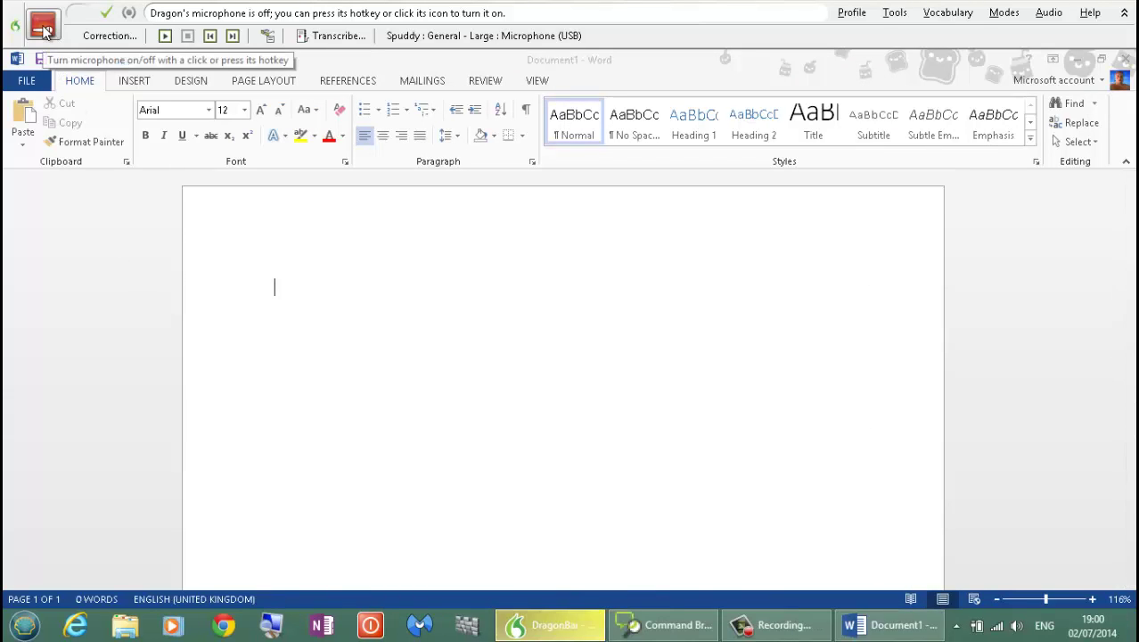
left_click(41, 24)
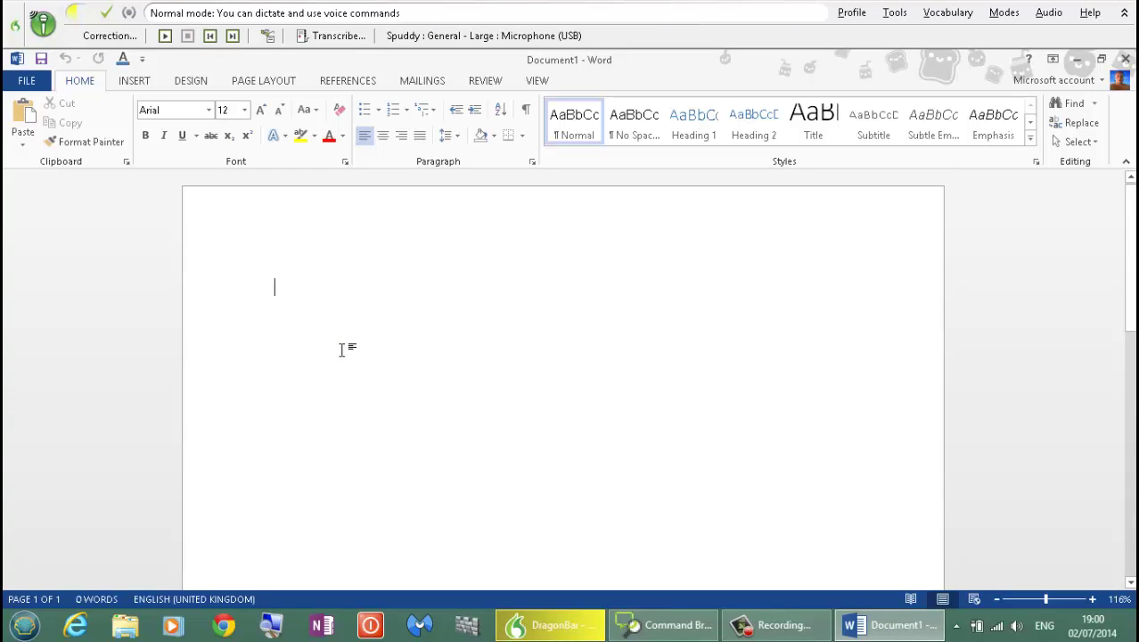
- Run General Commands so =rand() sample text is bolded, underlined, italicised, then deselected
type("=rand()")
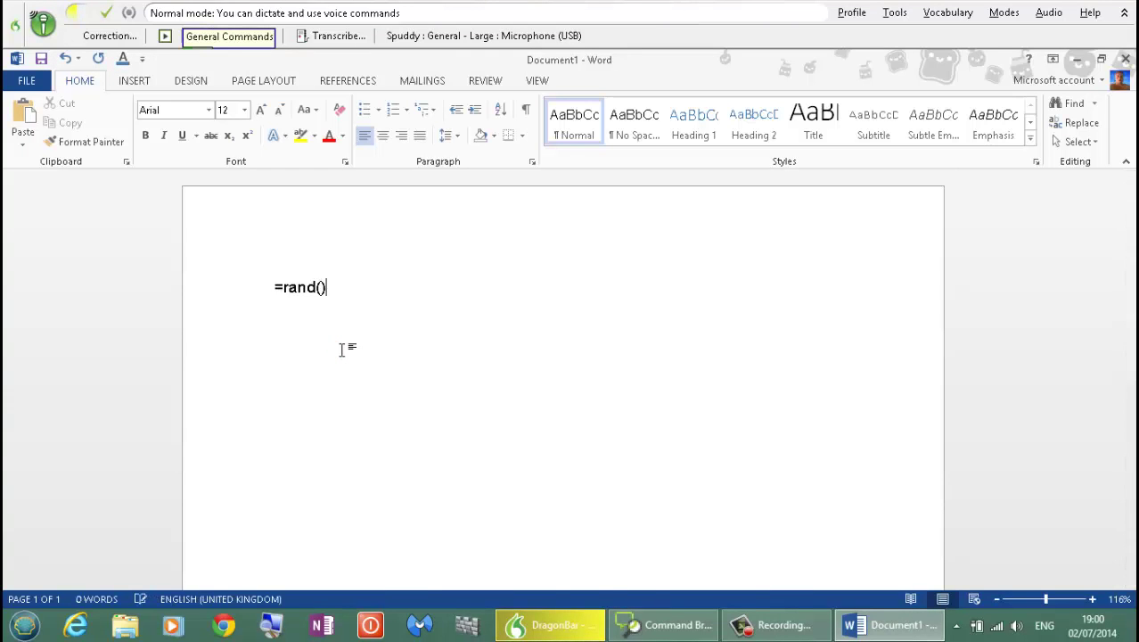
key("Return")
key("ctrl+a")
key("ctrl+b")
key("ctrl+u")
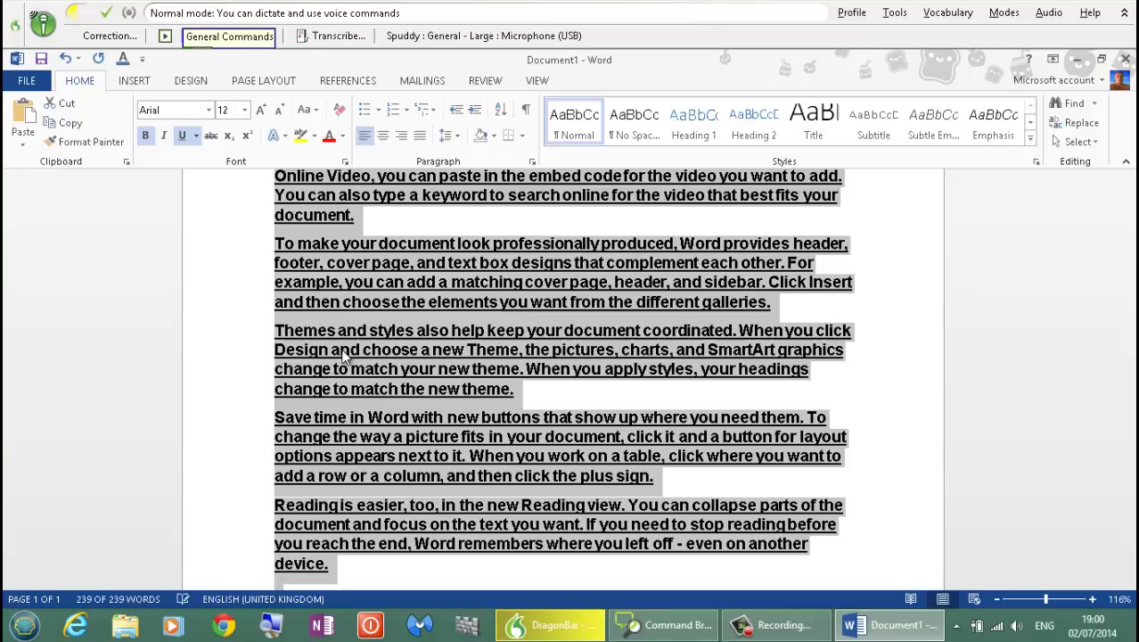
key("ctrl+i")
key("ctrl+End")
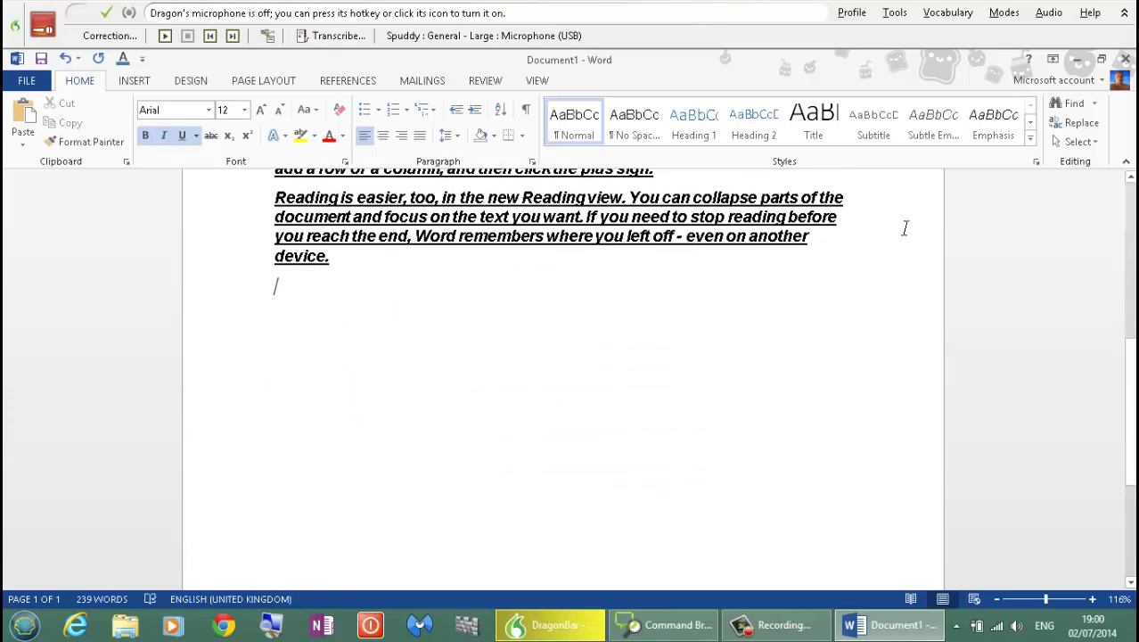
left_click_drag(1129, 357, 1125, 185)
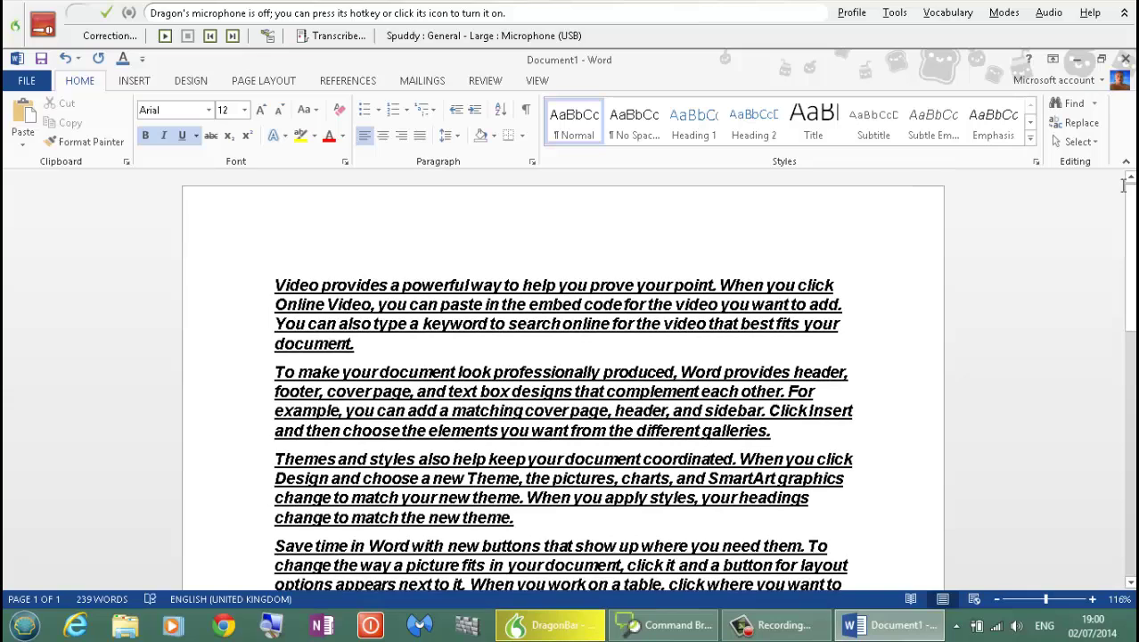